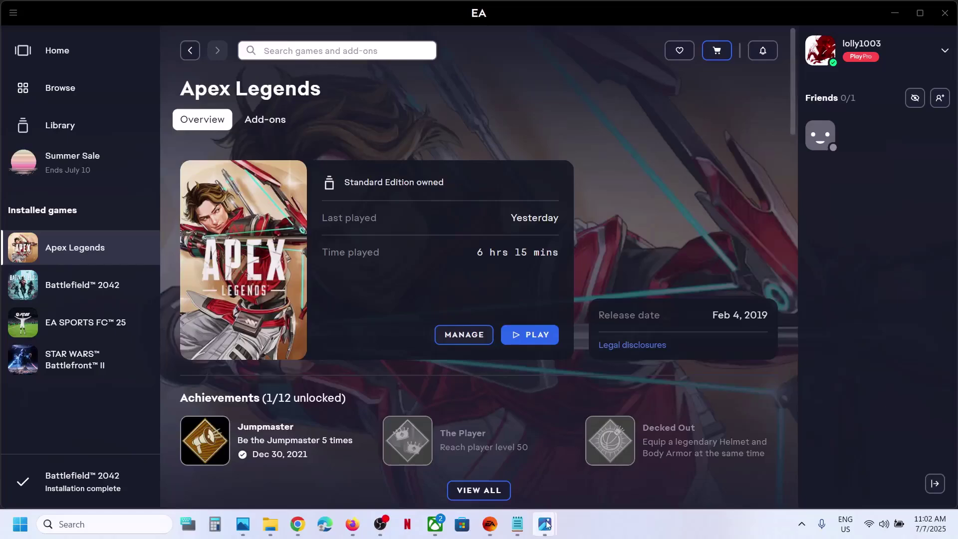
View the Apex launch error and Security Violation screenshots in Photos, then bring the Word notes forward
{"action": "mouse_move", "coordinate": [544, 529]}
{"action": "left_click", "coordinate": [615, 459]}
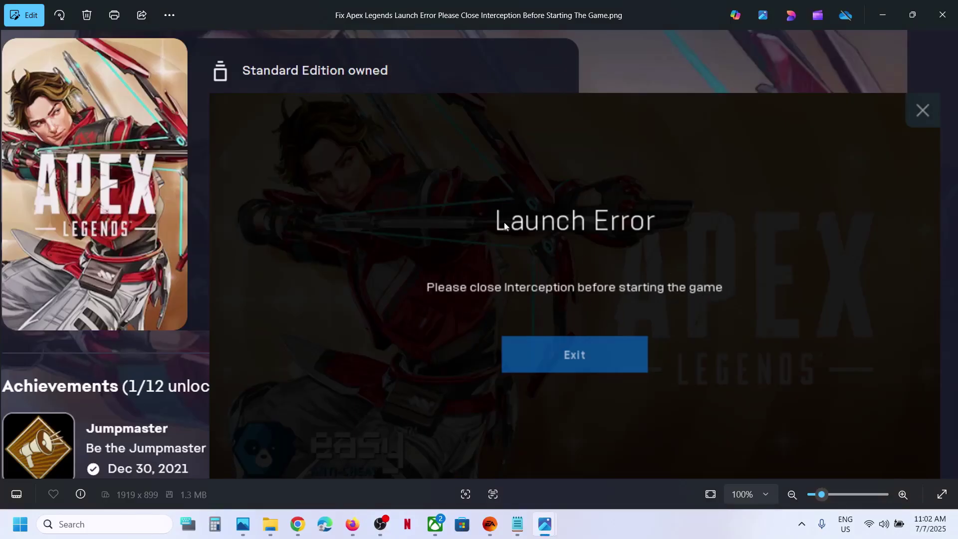
{"action": "left_click", "coordinate": [675, 536]}
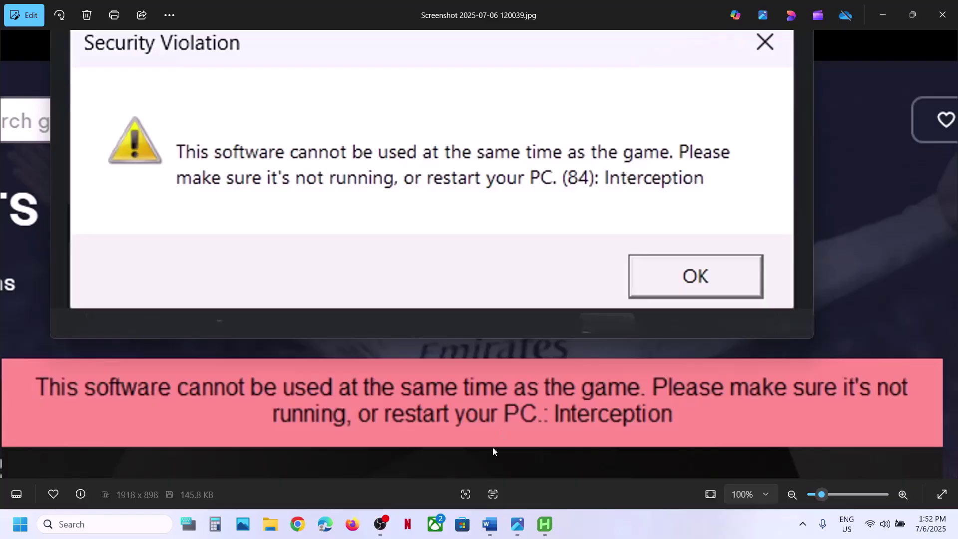
{"action": "left_click", "coordinate": [489, 523]}
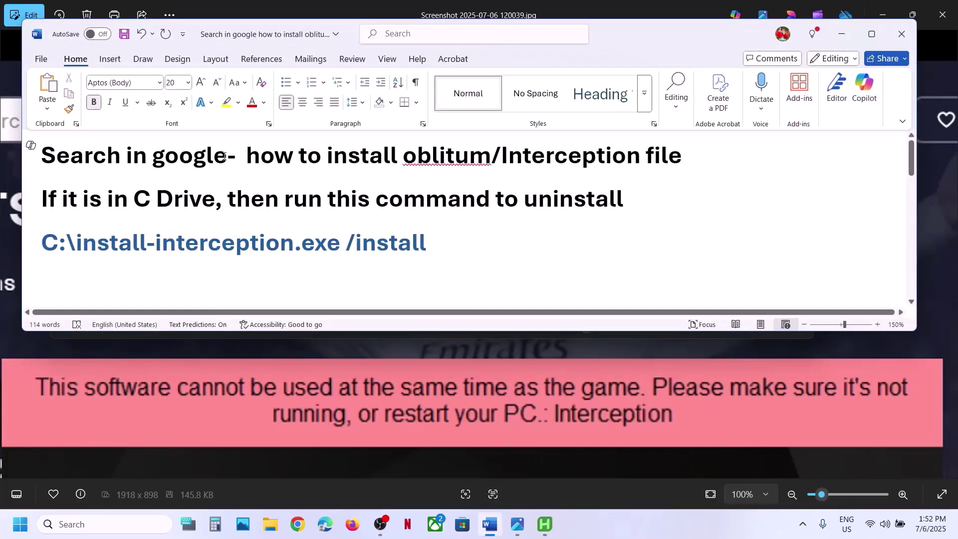
Highlight the Interception heading, the install-interception command line and 'in C Drive' in the notes
{"action": "left_click_drag", "start_coordinate": [227, 160], "coordinate": [696, 155]}
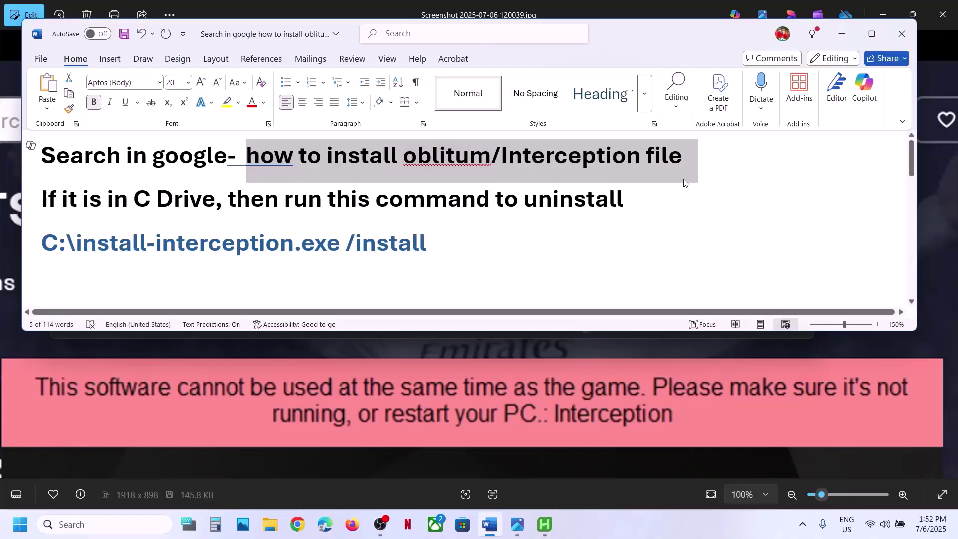
{"action": "left_click", "coordinate": [686, 161]}
{"action": "left_click", "coordinate": [569, 157], "text": "shift"}
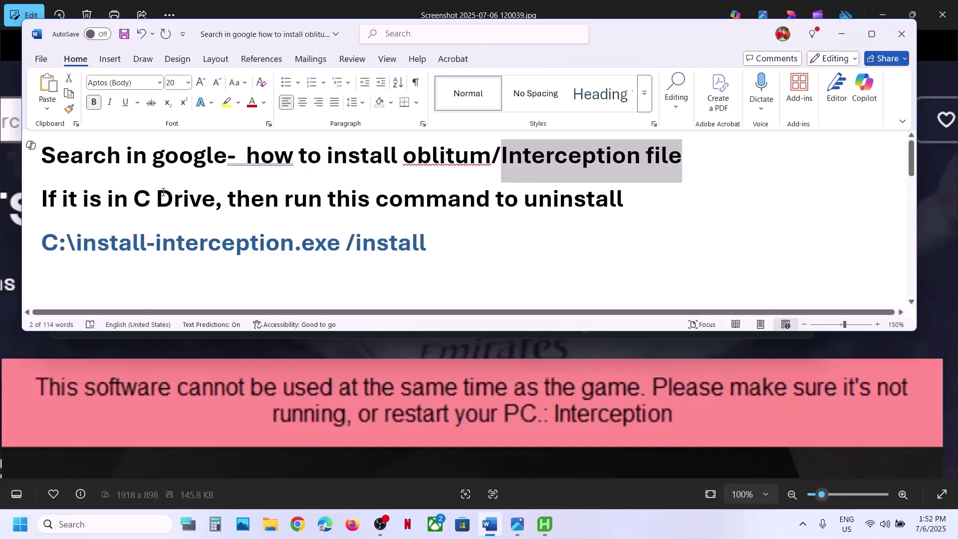
{"action": "left_click_drag", "start_coordinate": [439, 243], "coordinate": [44, 246]}
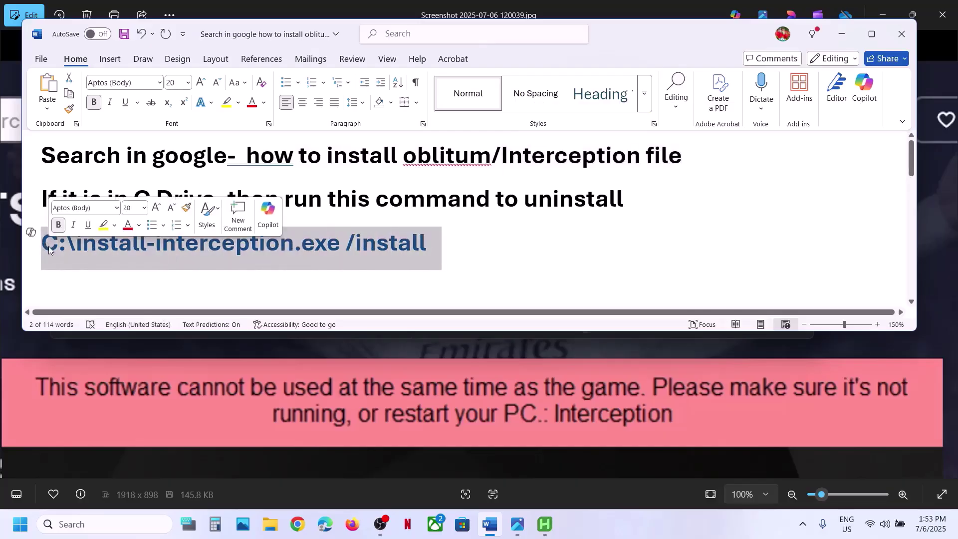
{"action": "right_click", "coordinate": [78, 244]}
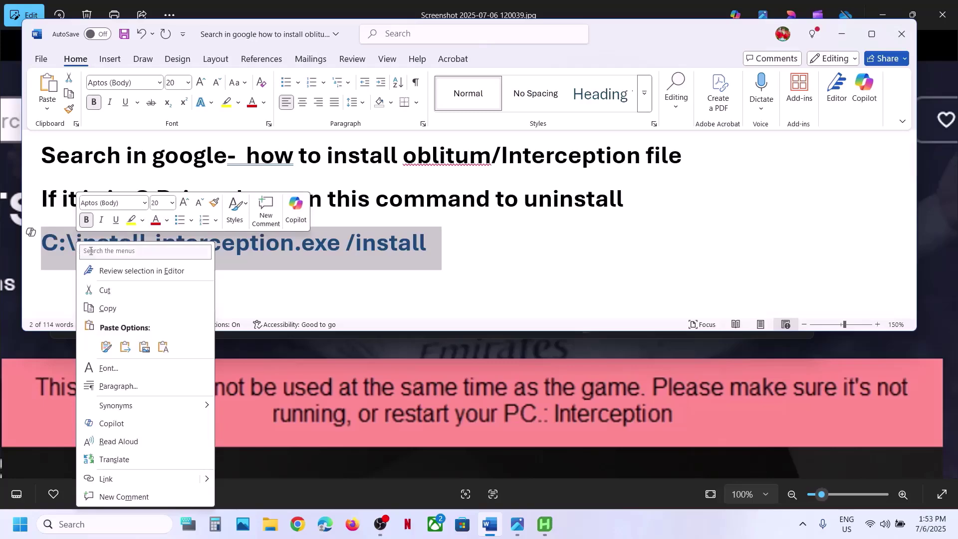
{"action": "left_click", "coordinate": [107, 307]}
{"action": "double_click", "coordinate": [515, 161]}
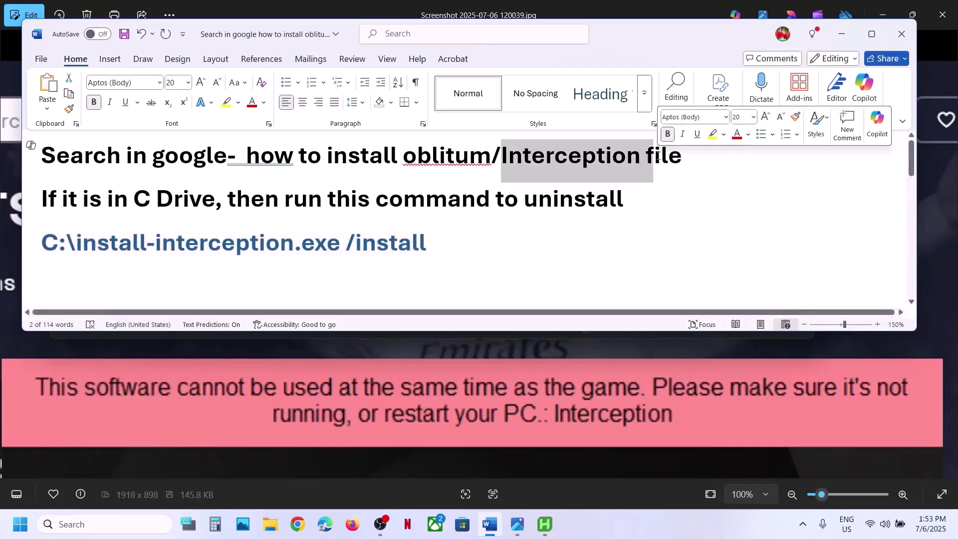
{"action": "left_click_drag", "start_coordinate": [111, 209], "coordinate": [203, 207]}
Browse File Explorer to This PC > OS (C:) and select the install-interception application
{"action": "key", "text": "super+e"}
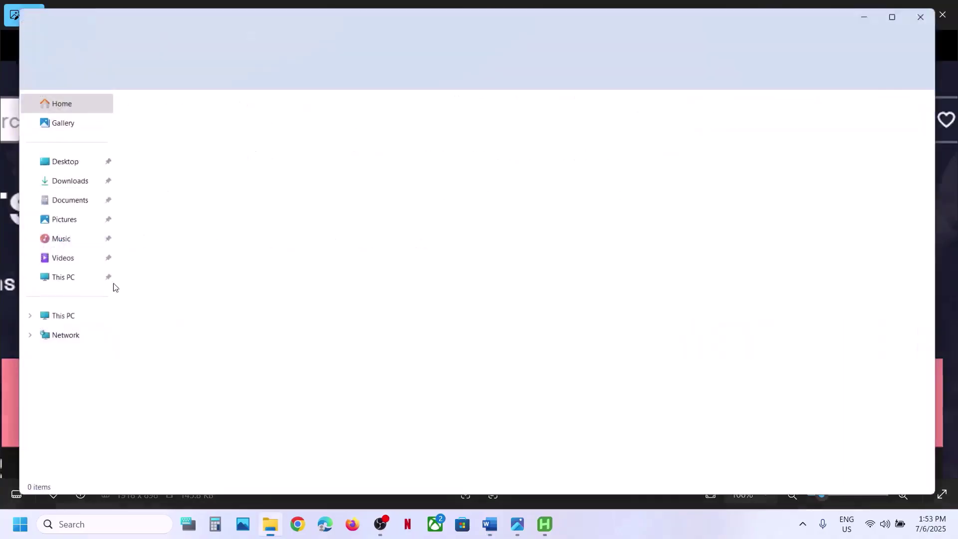
{"action": "left_click", "coordinate": [68, 316]}
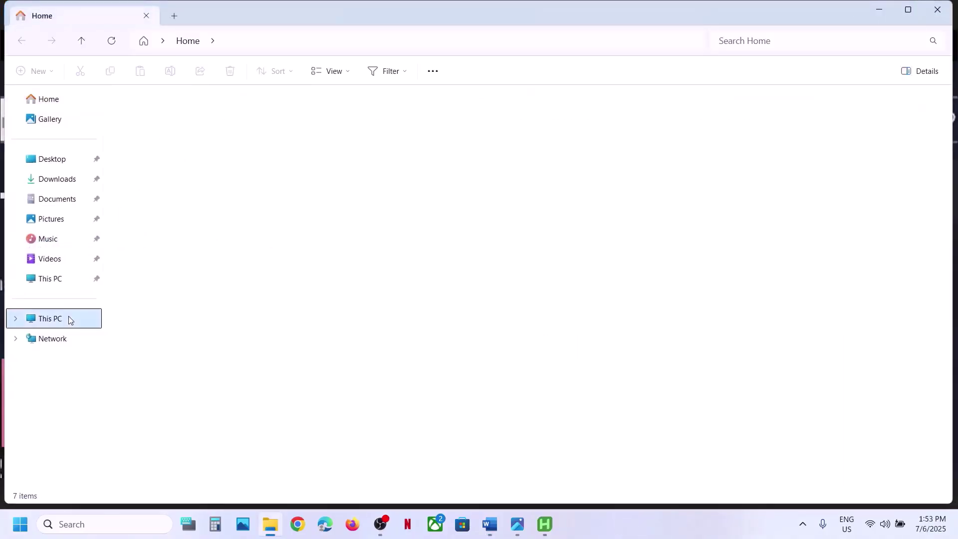
{"action": "double_click", "coordinate": [209, 127]}
{"action": "scroll", "coordinate": [235, 381], "scroll_direction": "down", "scroll_amount": 1}
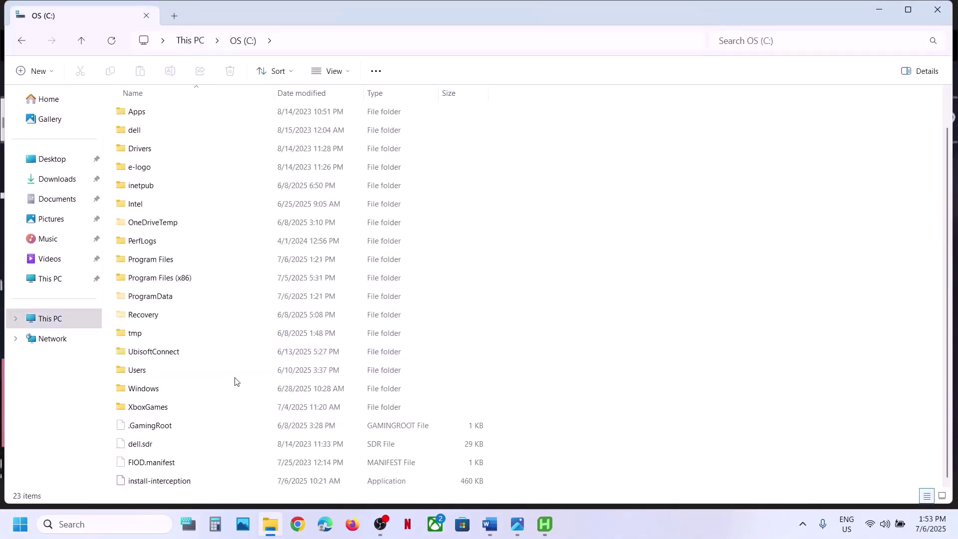
{"action": "left_click", "coordinate": [169, 481]}
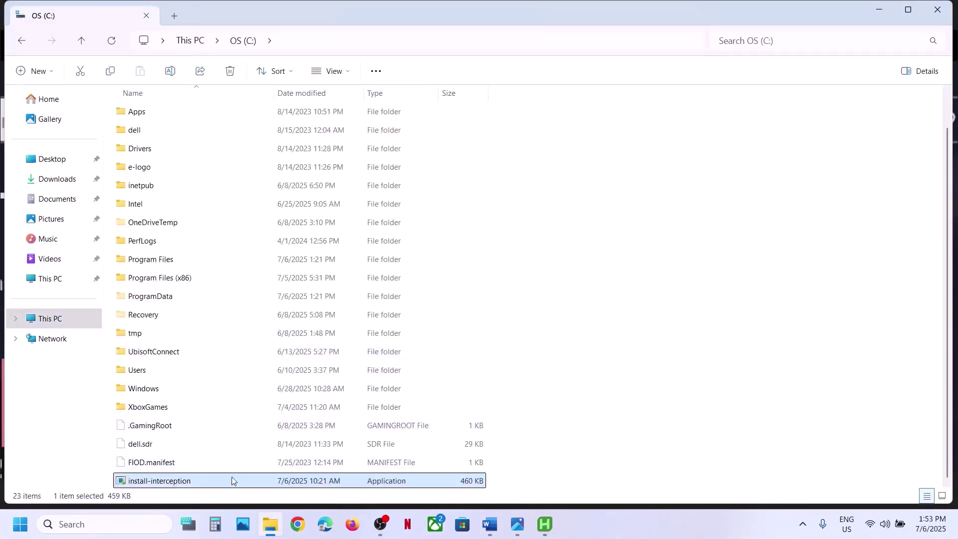
{"action": "left_click", "coordinate": [108, 530]}
Search 'cmd' and run Command Prompt as administrator, approving the UAC prompt
{"action": "type", "text": "cmd"}
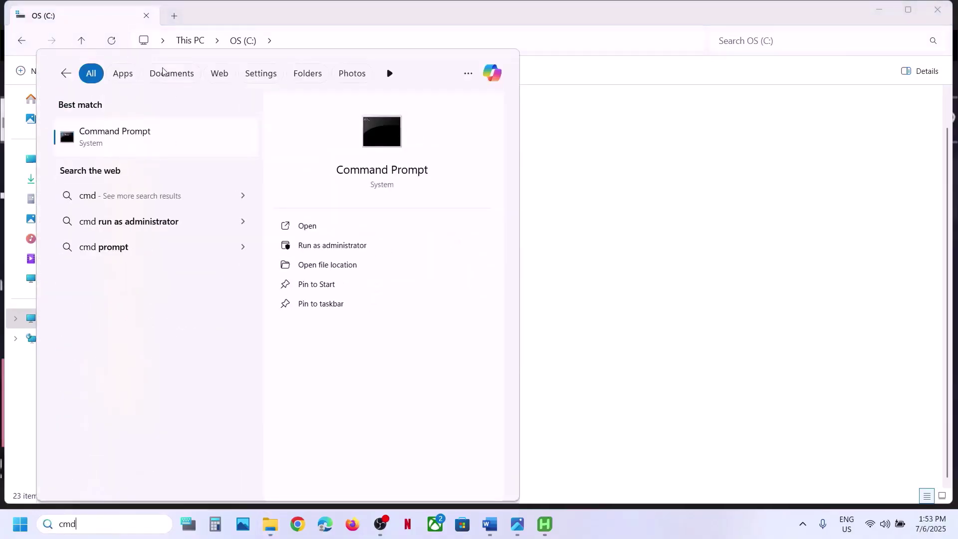
{"action": "right_click", "coordinate": [133, 144]}
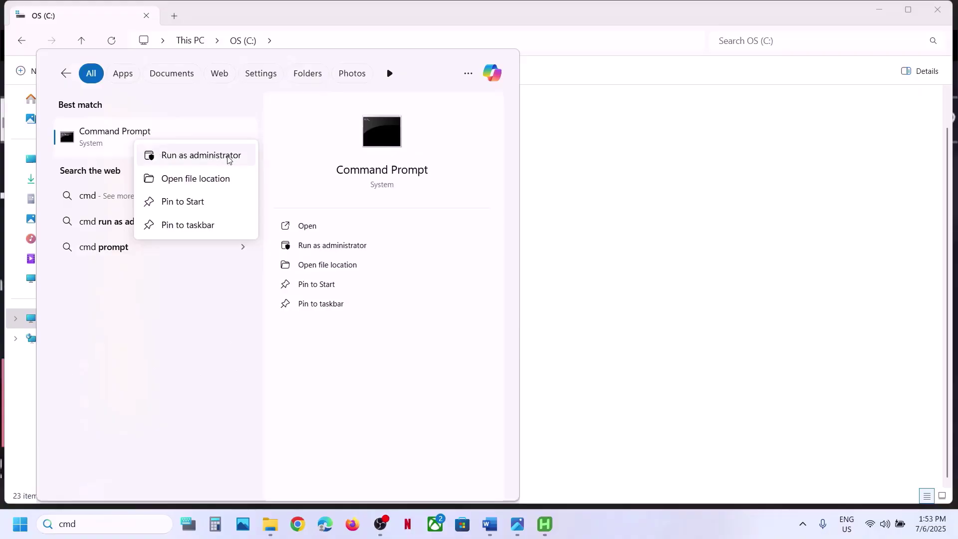
{"action": "left_click", "coordinate": [209, 157]}
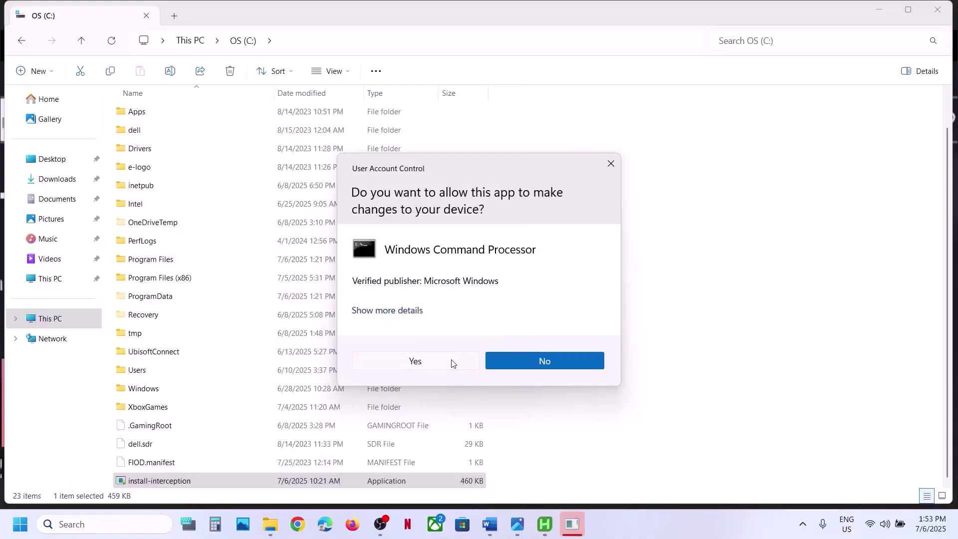
{"action": "left_click", "coordinate": [453, 361]}
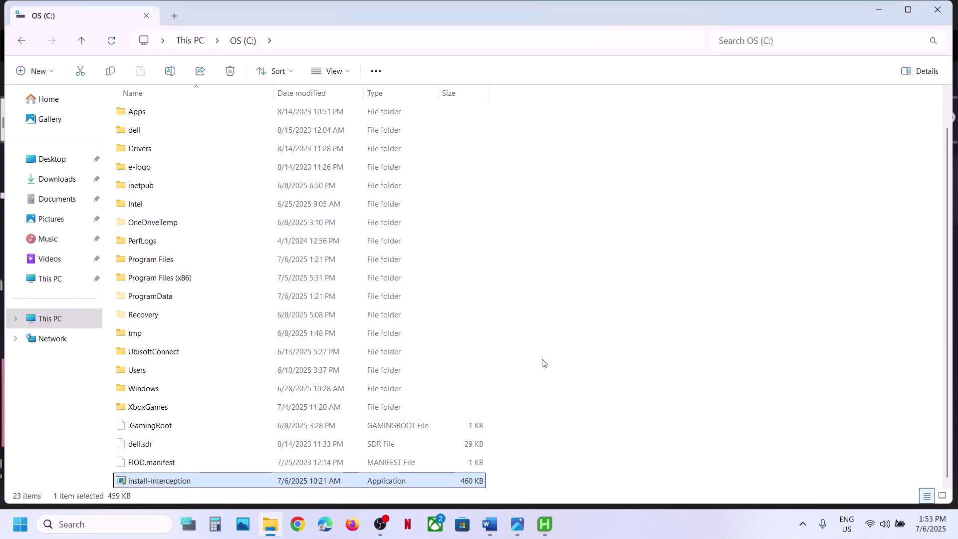
Copy the C:\install-interception.exe /install line from the Word notes
{"action": "left_click", "coordinate": [489, 524]}
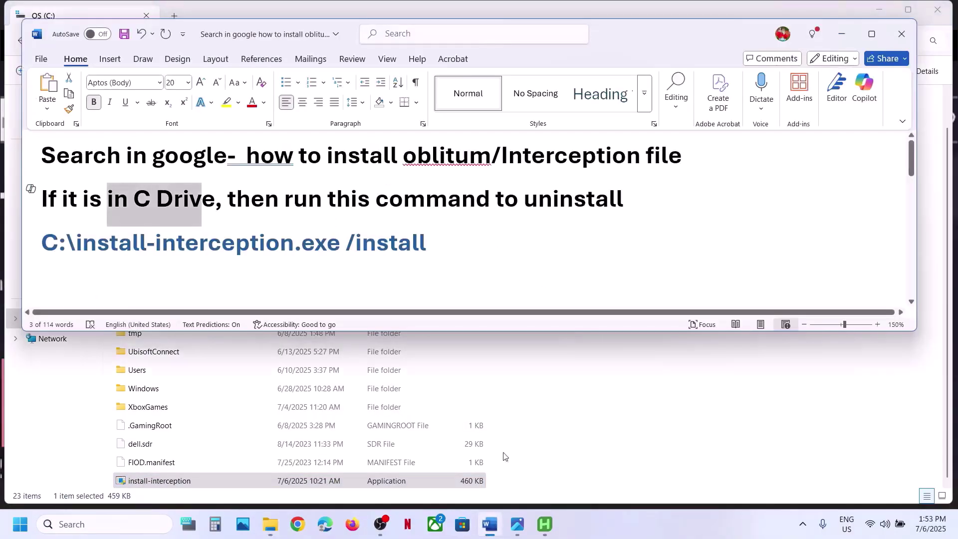
{"action": "left_click_drag", "start_coordinate": [434, 238], "coordinate": [42, 244]}
{"action": "right_click", "coordinate": [47, 244]}
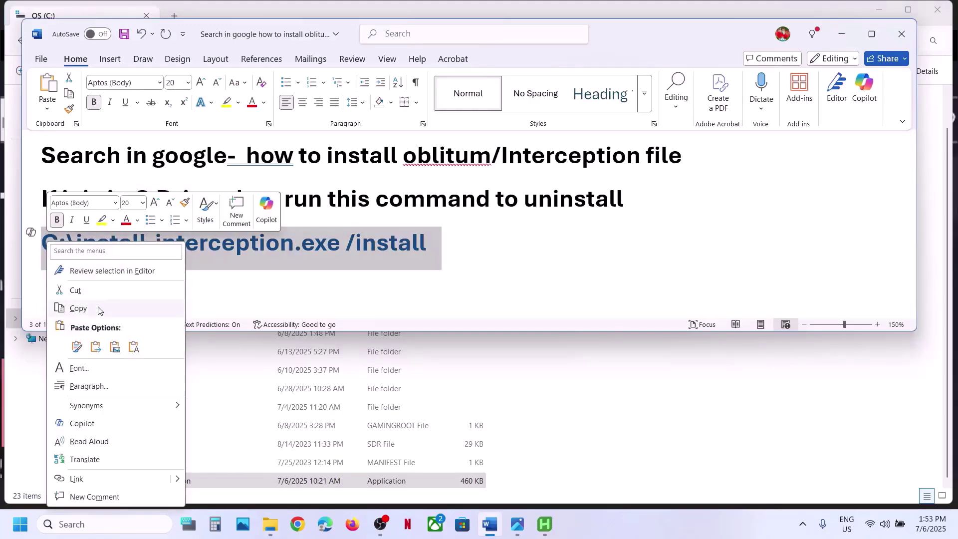
{"action": "left_click", "coordinate": [99, 310]}
{"action": "left_click", "coordinate": [431, 247]}
Paste and run the command in the admin Command Prompt, highlighting the successfully installed message
{"action": "left_click", "coordinate": [100, 524]}
{"action": "type", "text": "cmd"}
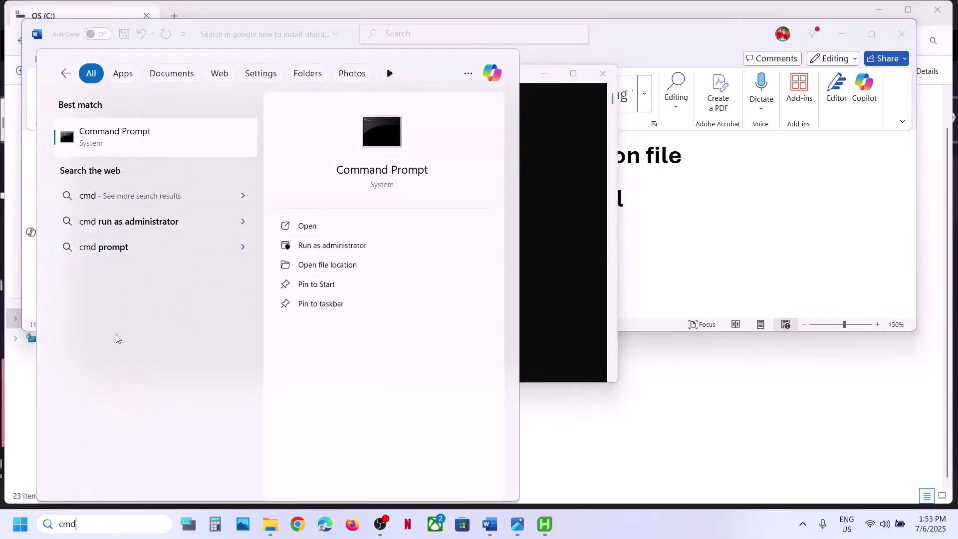
{"action": "left_click", "coordinate": [542, 186]}
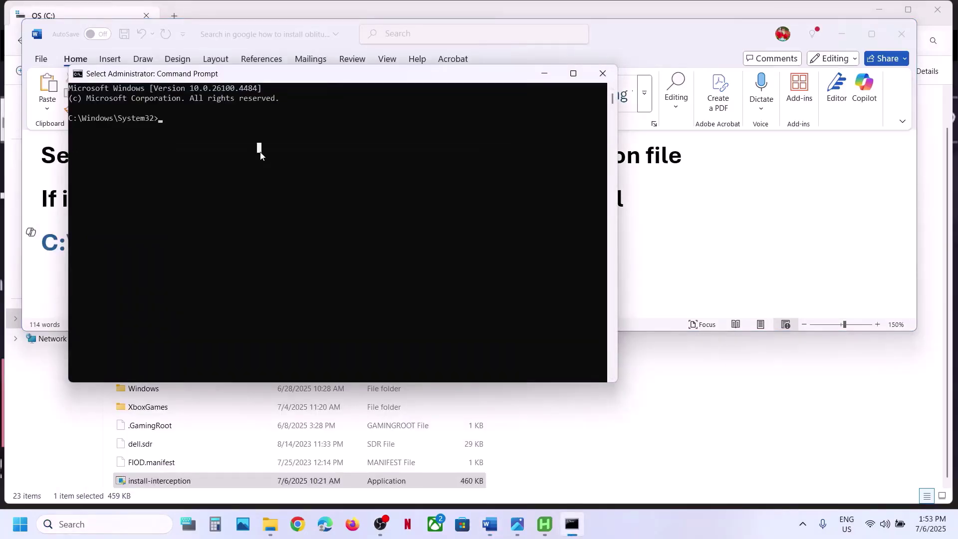
{"action": "key", "text": "ctrl+v"}
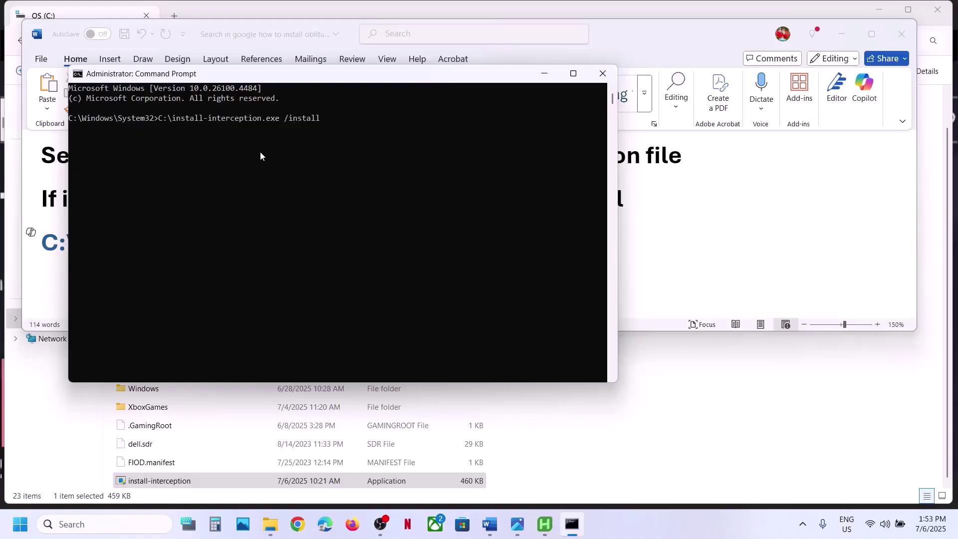
{"action": "key", "text": "Return"}
{"action": "left_click_drag", "start_coordinate": [89, 170], "coordinate": [230, 170]}
Copy the C:\install-interception.exe /uninstall line from the Word notes
{"action": "left_click", "coordinate": [37, 243]}
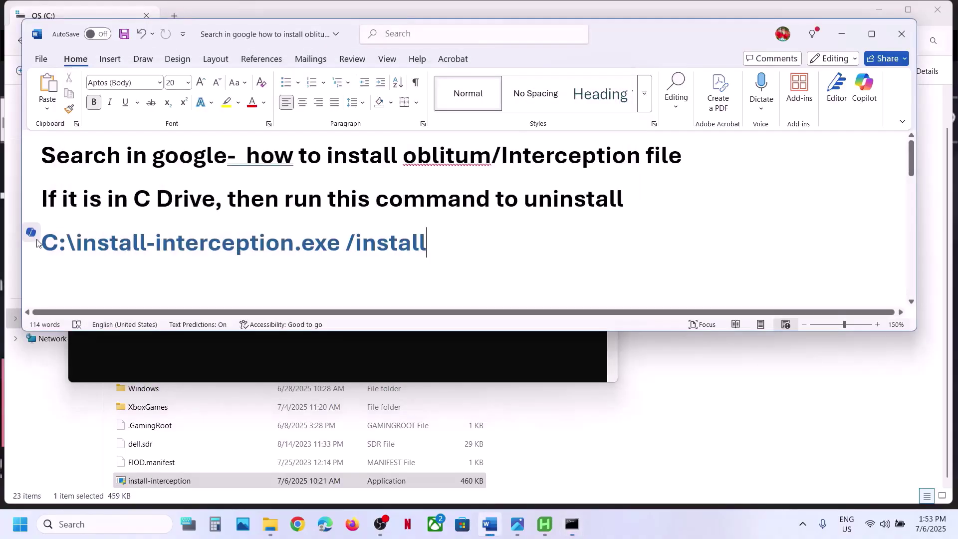
{"action": "scroll", "coordinate": [517, 233], "scroll_direction": "down", "scroll_amount": 2}
{"action": "left_click_drag", "start_coordinate": [476, 240], "coordinate": [58, 242]}
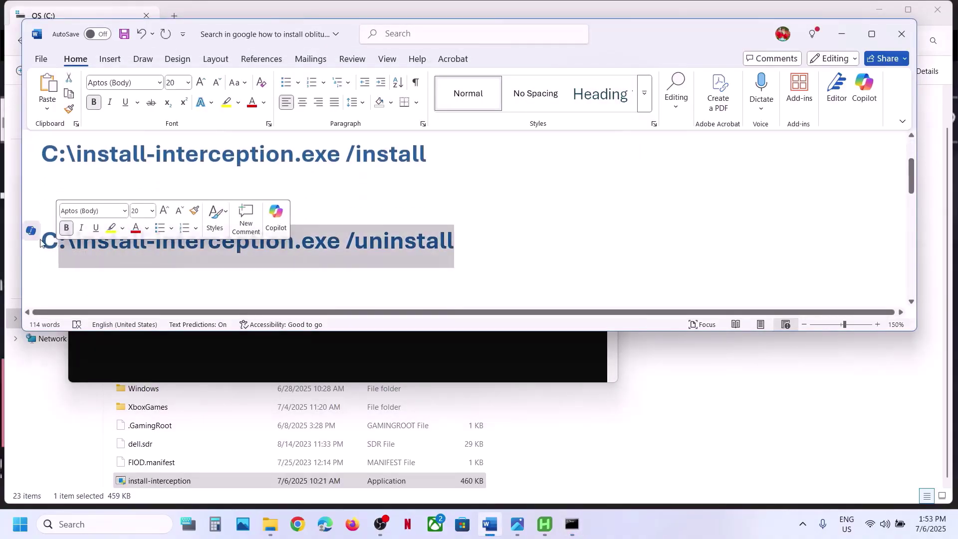
{"action": "left_click", "coordinate": [40, 243]}
{"action": "left_click", "coordinate": [31, 231]}
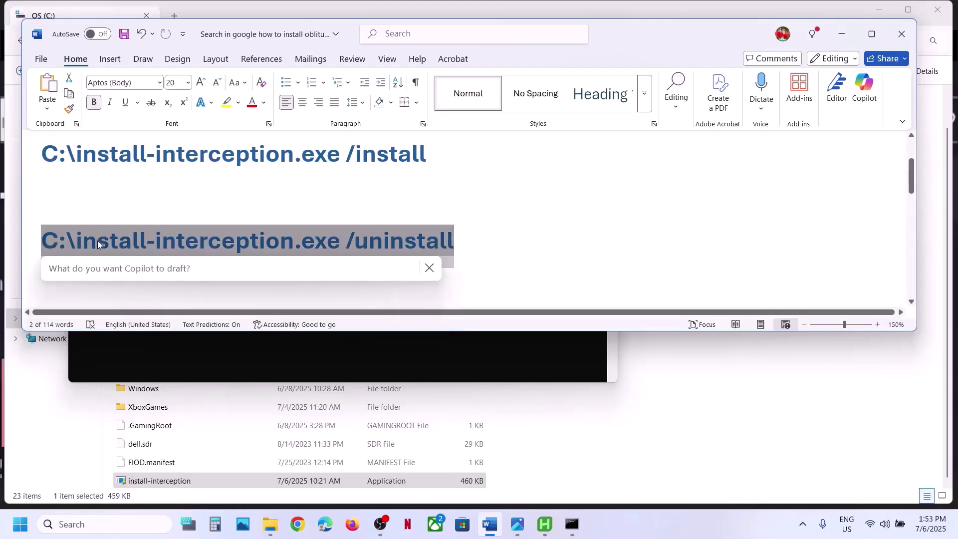
{"action": "right_click", "coordinate": [115, 235]}
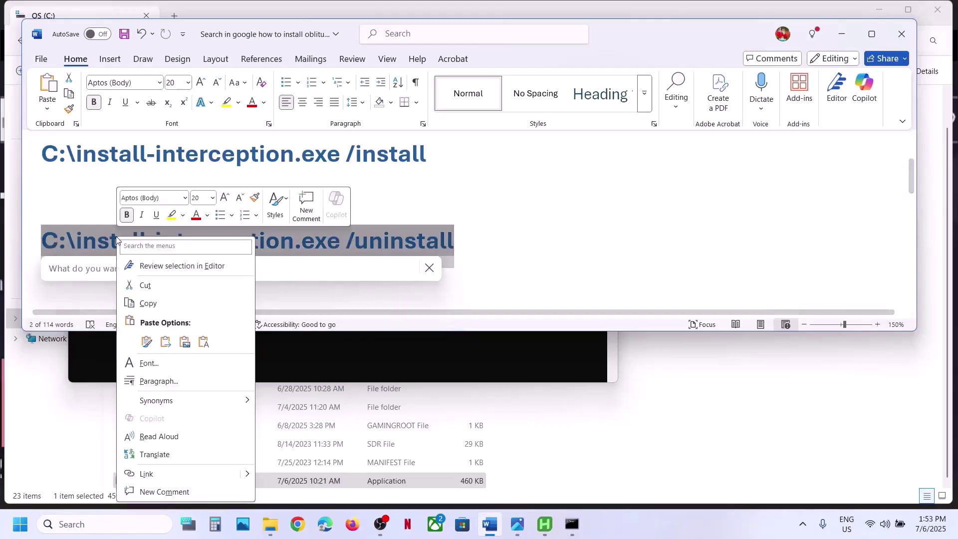
{"action": "left_click", "coordinate": [148, 303]}
Paste and run the uninstall command in Command Prompt, selecting the reboot reminder
{"action": "left_click", "coordinate": [411, 355]}
{"action": "left_click", "coordinate": [330, 227]}
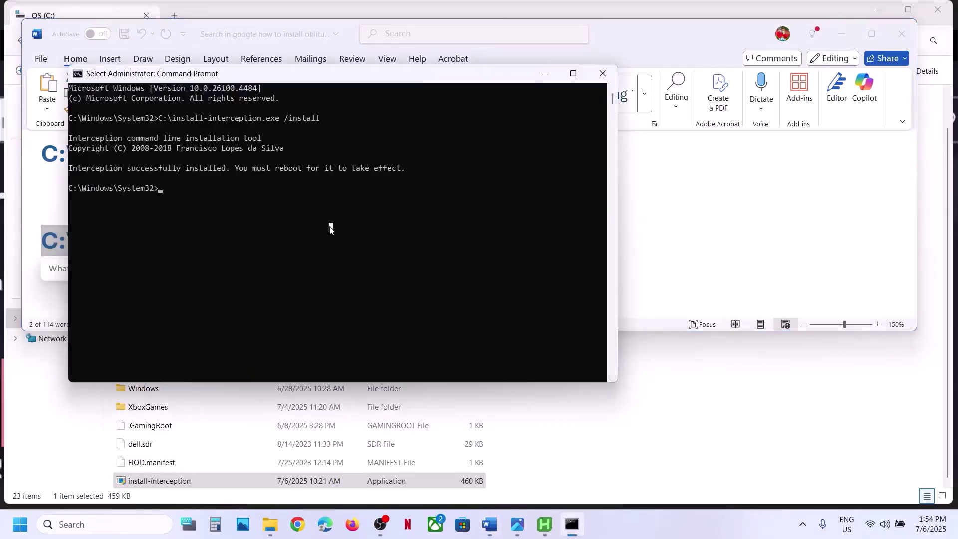
{"action": "right_click", "coordinate": [330, 227]}
{"action": "key", "text": "Return"}
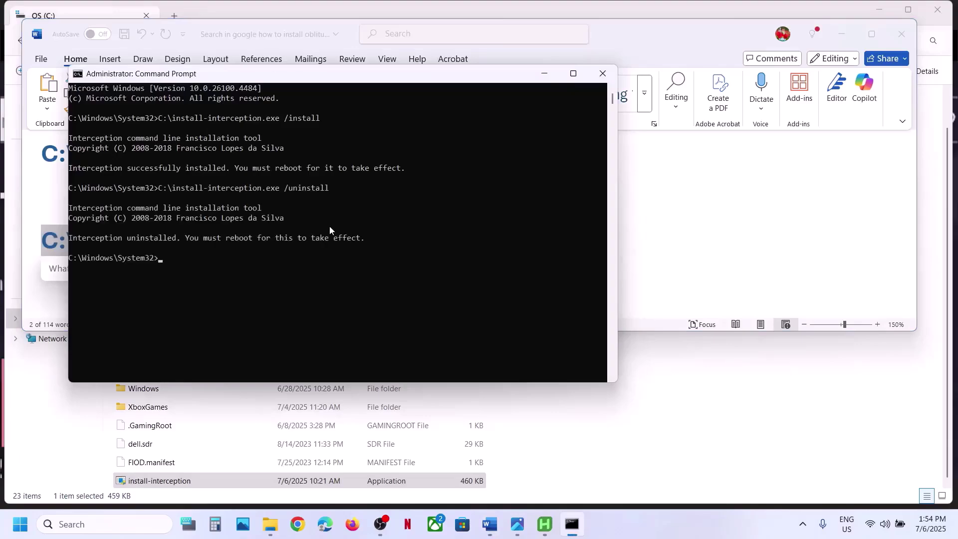
{"action": "left_click_drag", "start_coordinate": [73, 238], "coordinate": [391, 240]}
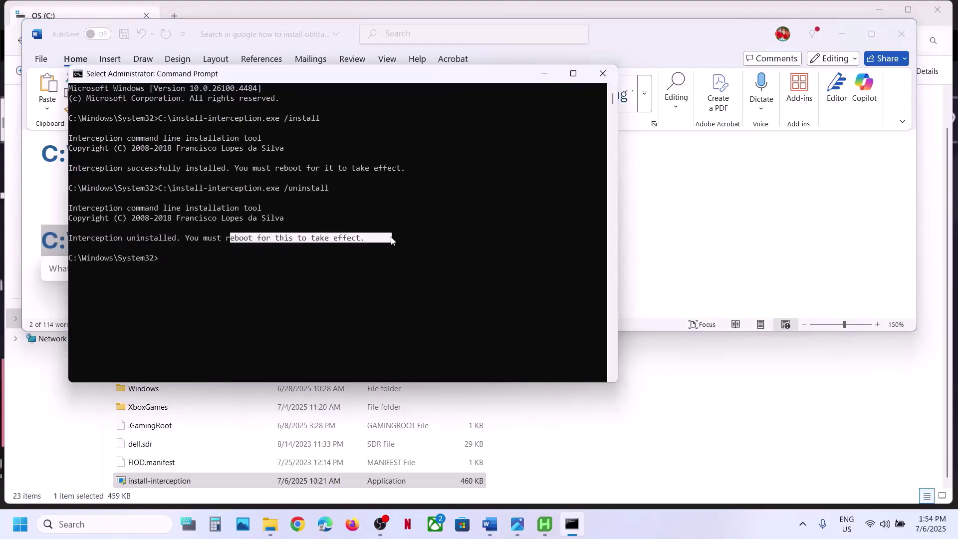
Open the Start menu's power options, then close them
{"action": "key", "text": "super"}
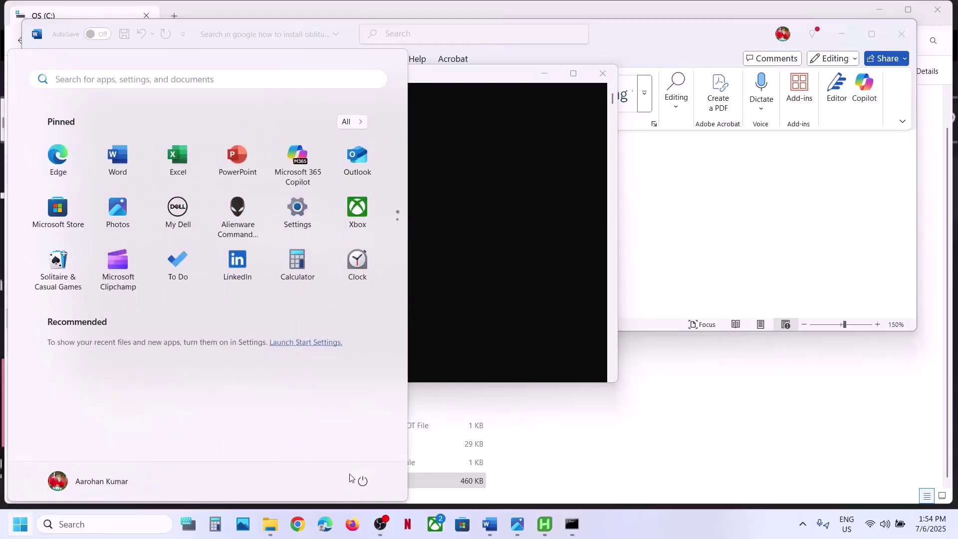
{"action": "left_click", "coordinate": [362, 481]}
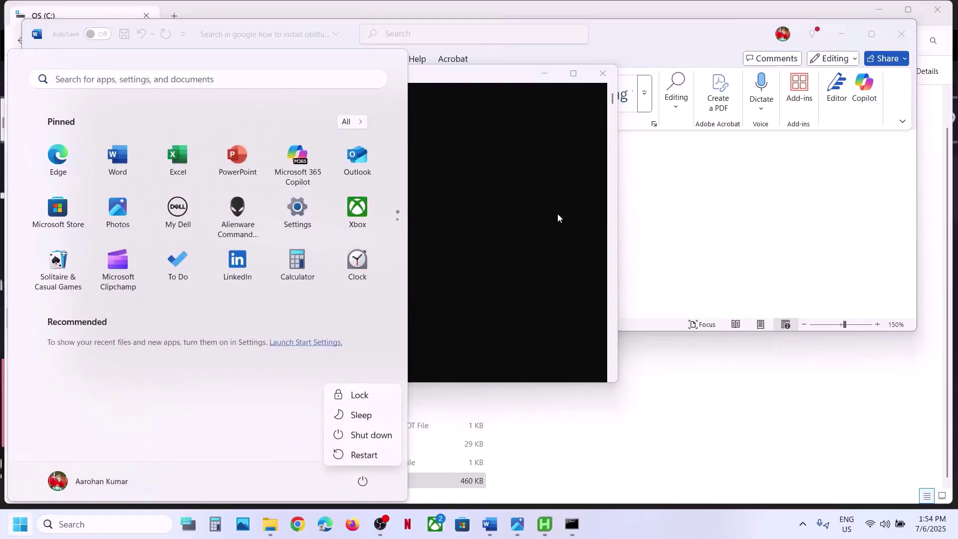
{"action": "key", "text": "Escape"}
{"action": "key", "text": "Escape"}
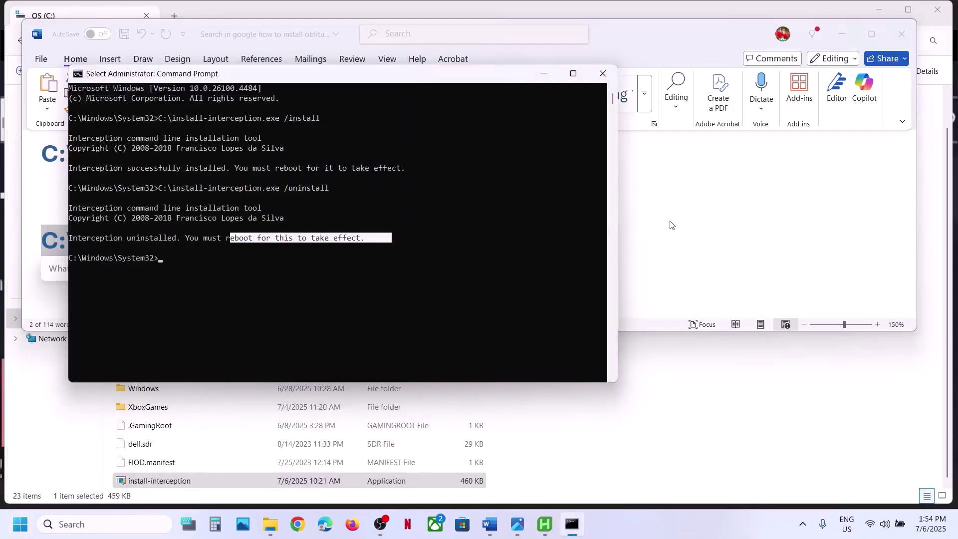
Return to Word, scroll to the Downloads-folder section and dismiss the Copilot draft box
{"action": "key", "text": "alt+Tab"}
{"action": "scroll", "coordinate": [369, 235], "scroll_direction": "down", "scroll_amount": 3}
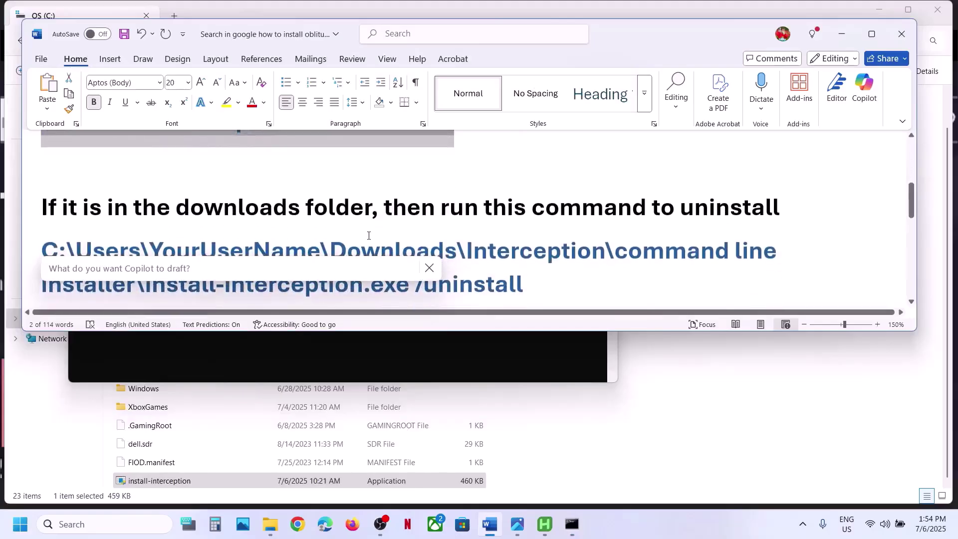
{"action": "left_click", "coordinate": [429, 268]}
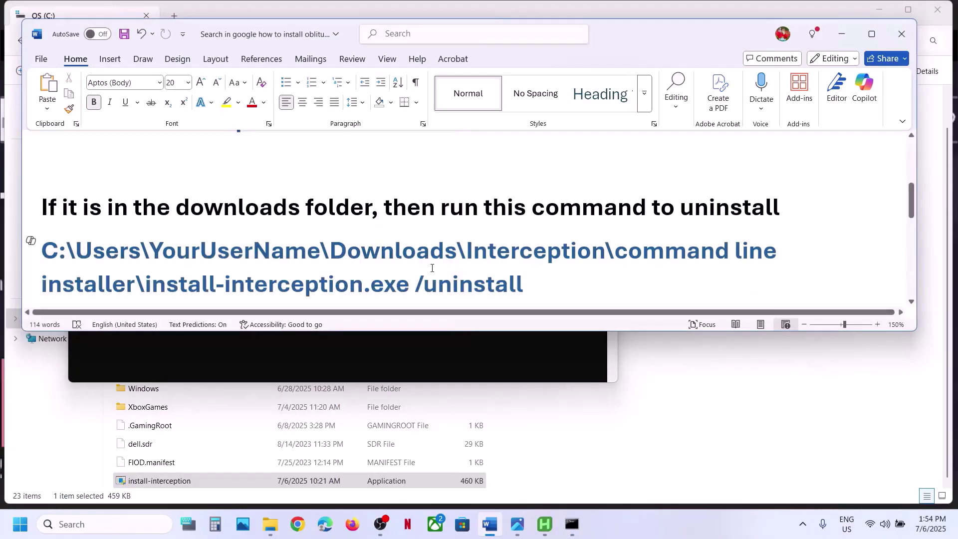
{"action": "left_click_drag", "start_coordinate": [382, 204], "coordinate": [528, 206]}
{"action": "scroll", "coordinate": [519, 224], "scroll_direction": "down", "scroll_amount": 1}
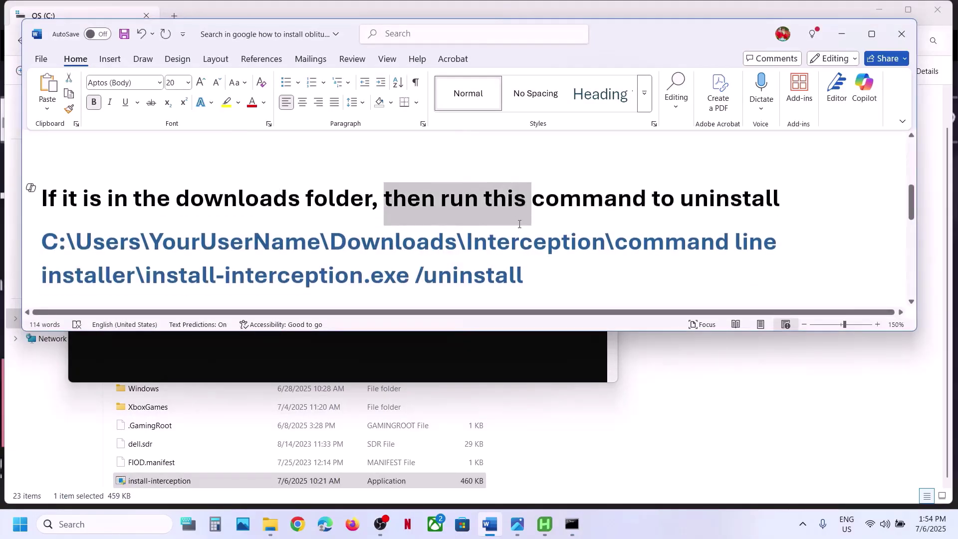
Select the Downloads-folder uninstall path and its YourUserName placeholder
{"action": "left_click_drag", "start_coordinate": [529, 257], "coordinate": [427, 252]}
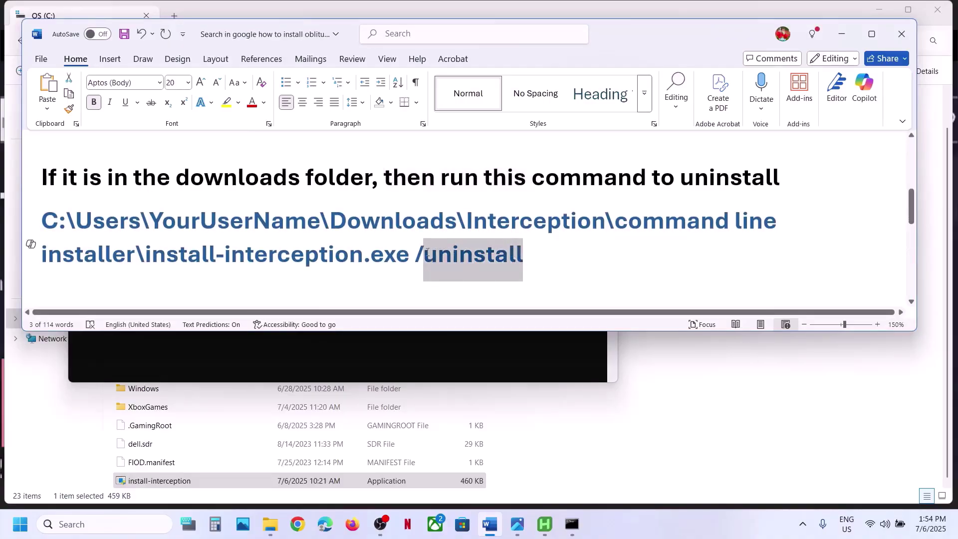
{"action": "left_click_drag", "start_coordinate": [531, 259], "coordinate": [61, 226]}
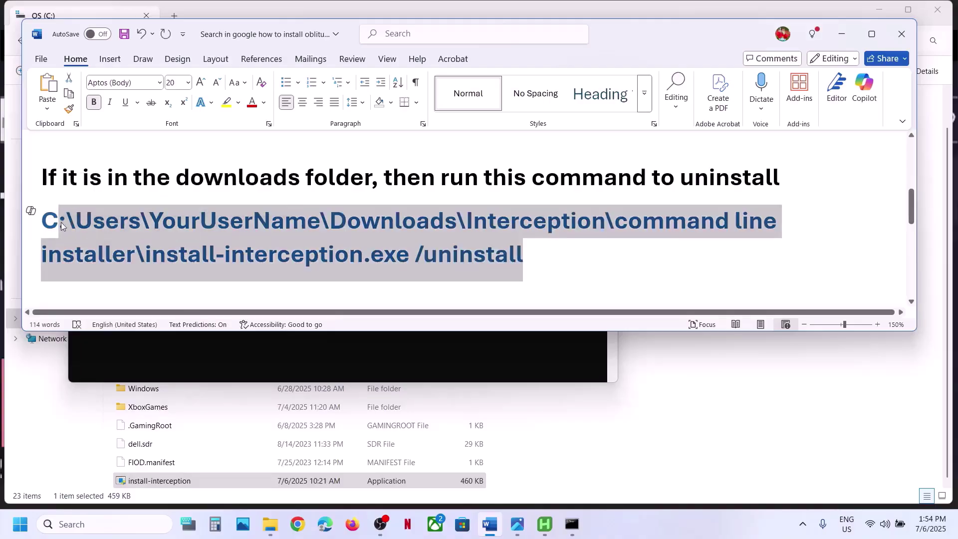
{"action": "left_click", "coordinate": [61, 226]}
{"action": "left_click_drag", "start_coordinate": [158, 216], "coordinate": [311, 220]}
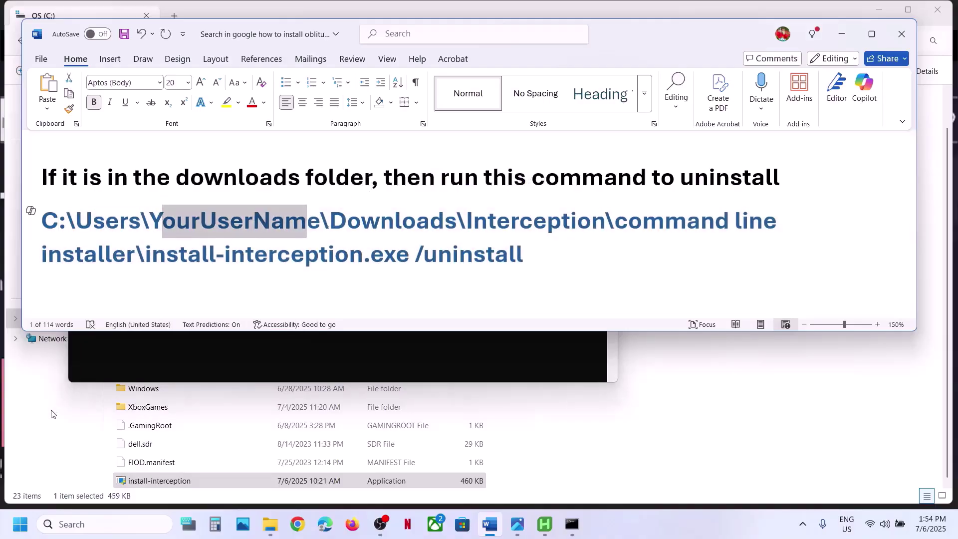
{"action": "key", "text": "alt+Tab"}
Navigate to Downloads\Interception\Interception\command line installer, select its path, and return to Word
{"action": "left_click", "coordinate": [54, 187]}
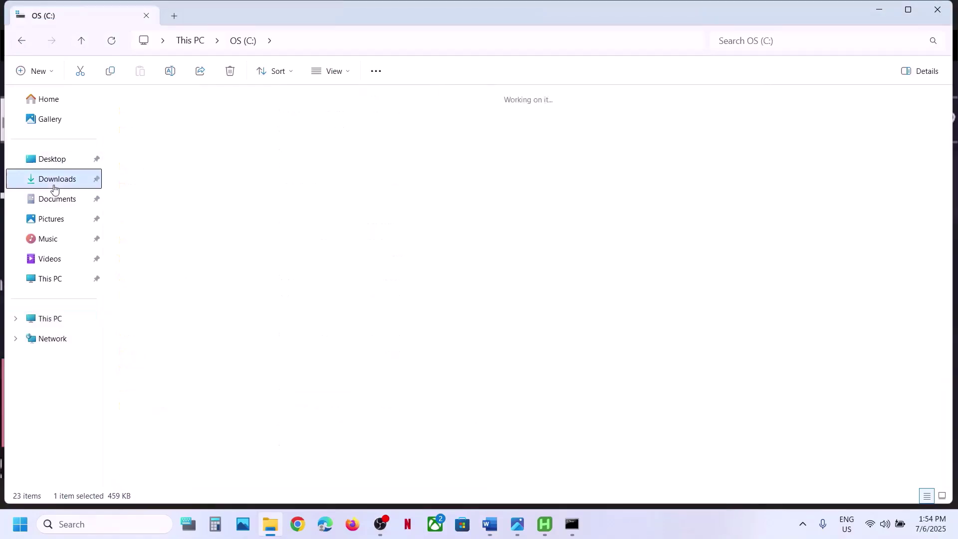
{"action": "left_click", "coordinate": [866, 214]}
{"action": "double_click", "coordinate": [866, 214]}
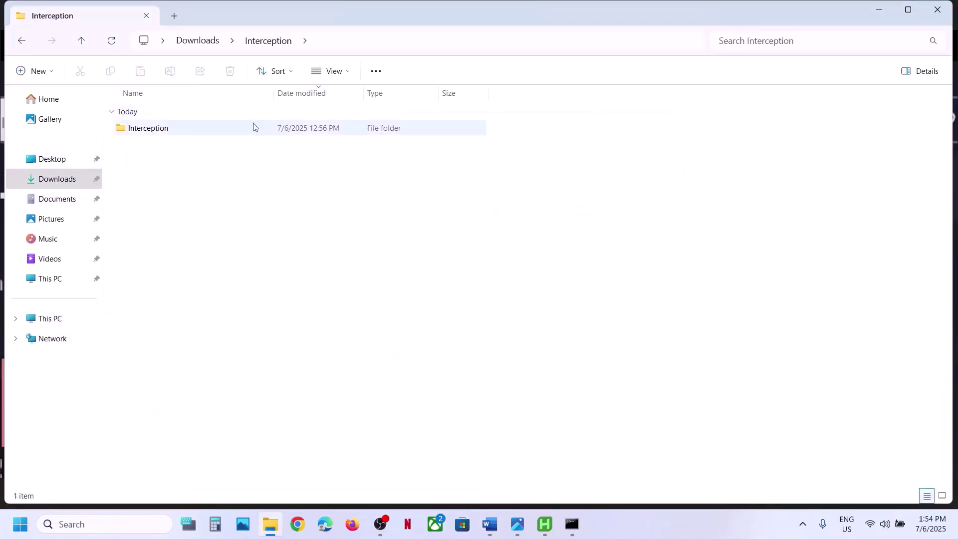
{"action": "double_click", "coordinate": [226, 129]}
{"action": "double_click", "coordinate": [225, 130]}
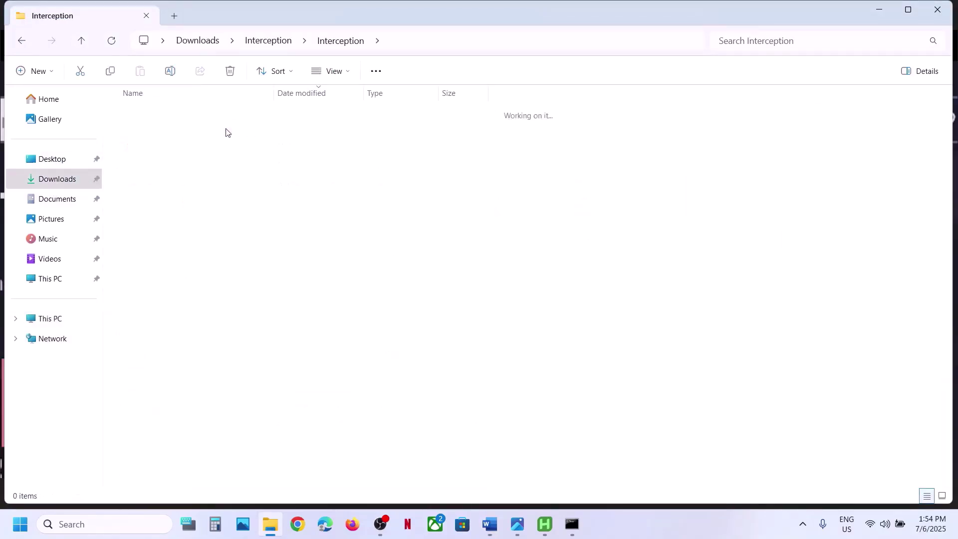
{"action": "left_click", "coordinate": [500, 39]}
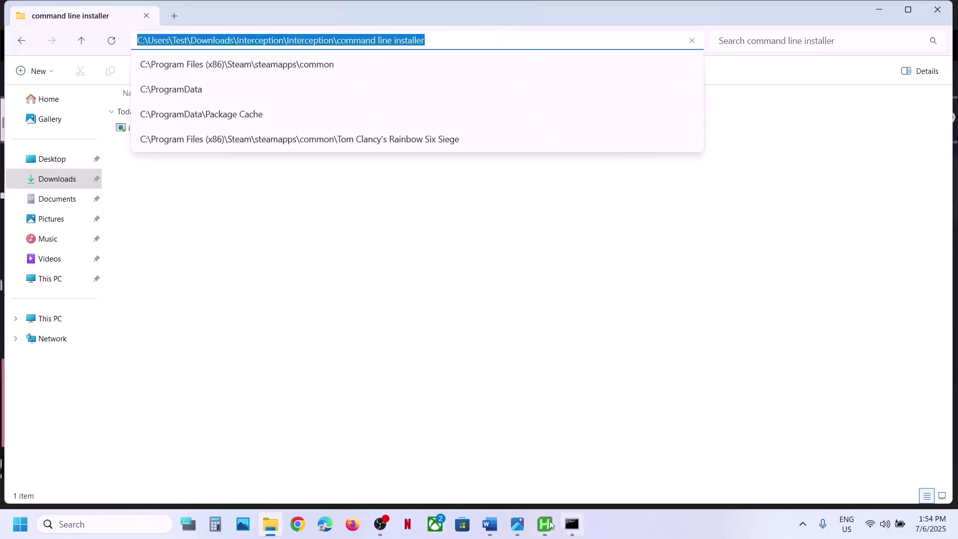
{"action": "left_click", "coordinate": [499, 526]}
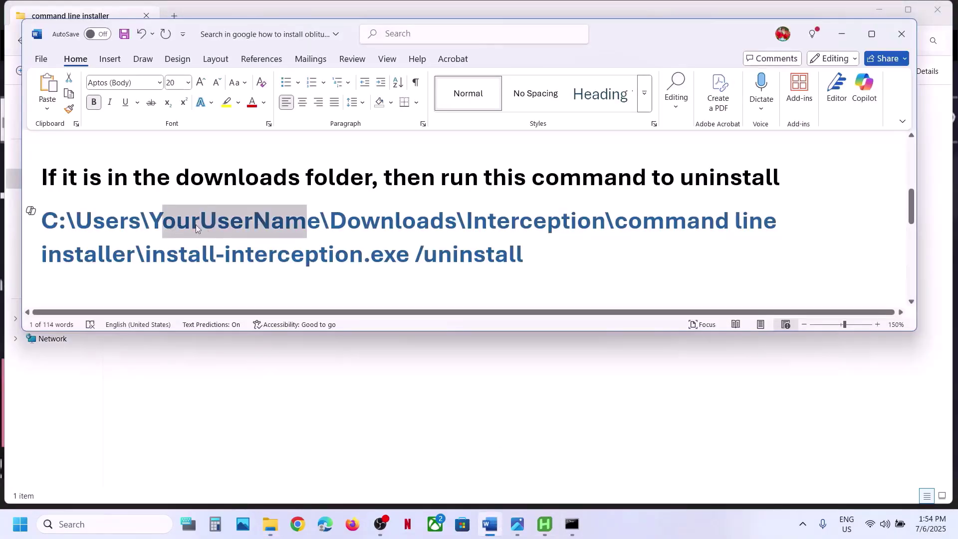
Select the YourUserName placeholder and the path from Users through /uninstall
{"action": "left_click_drag", "start_coordinate": [150, 221], "coordinate": [304, 212]}
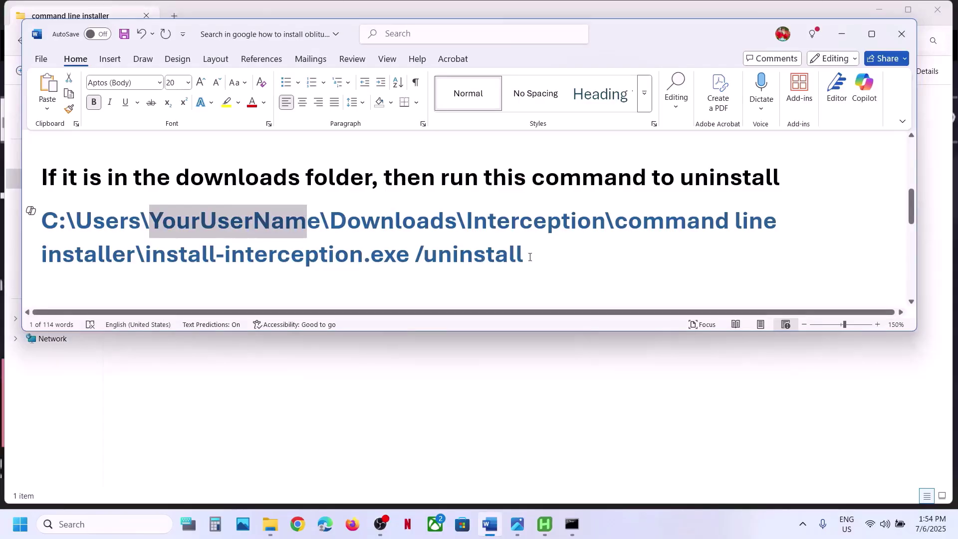
{"action": "left_click_drag", "start_coordinate": [530, 257], "coordinate": [103, 213]}
{"action": "left_click", "coordinate": [61, 223]}
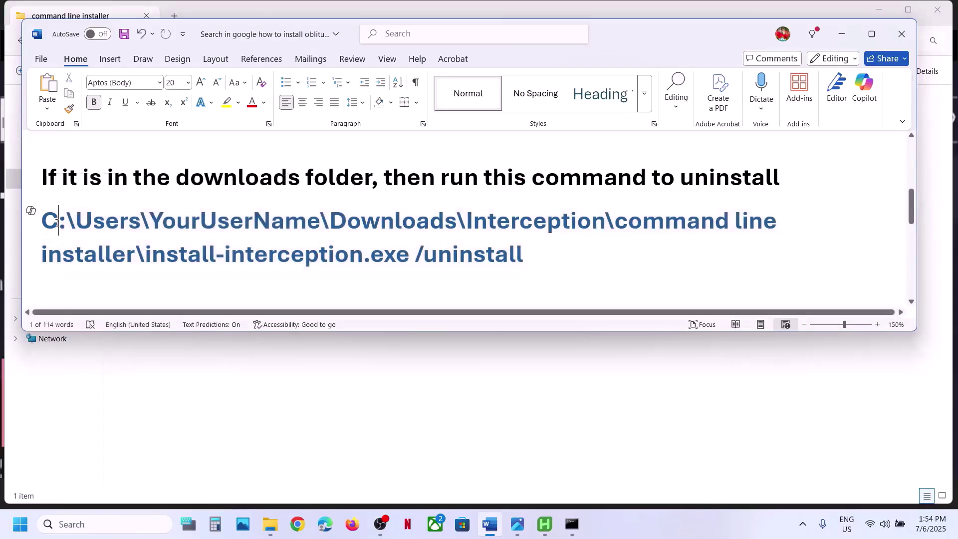
Scroll to the conflicting apps paragraph listing Daemon Tools, ReWASD and Razer Synapse
{"action": "scroll", "coordinate": [57, 223], "scroll_direction": "up", "scroll_amount": 5}
{"action": "scroll", "coordinate": [56, 223], "scroll_direction": "up", "scroll_amount": 2}
{"action": "scroll", "coordinate": [56, 223], "scroll_direction": "down", "scroll_amount": 8}
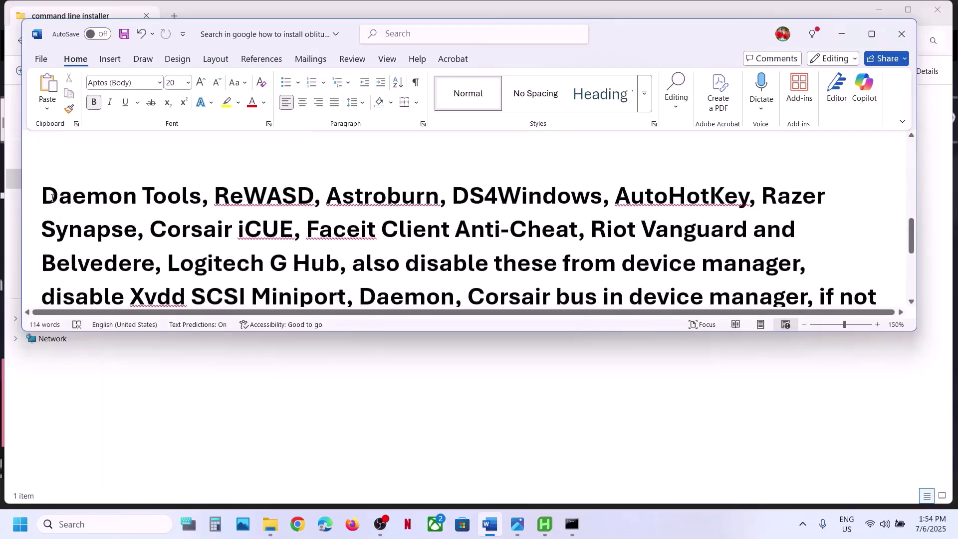
{"action": "left_click_drag", "start_coordinate": [43, 195], "coordinate": [340, 257]}
{"action": "left_click", "coordinate": [340, 257]}
In Task Manager, end the DAEMON Tools Lite Agent and Shell Extension processes
{"action": "right_click", "coordinate": [20, 523]}
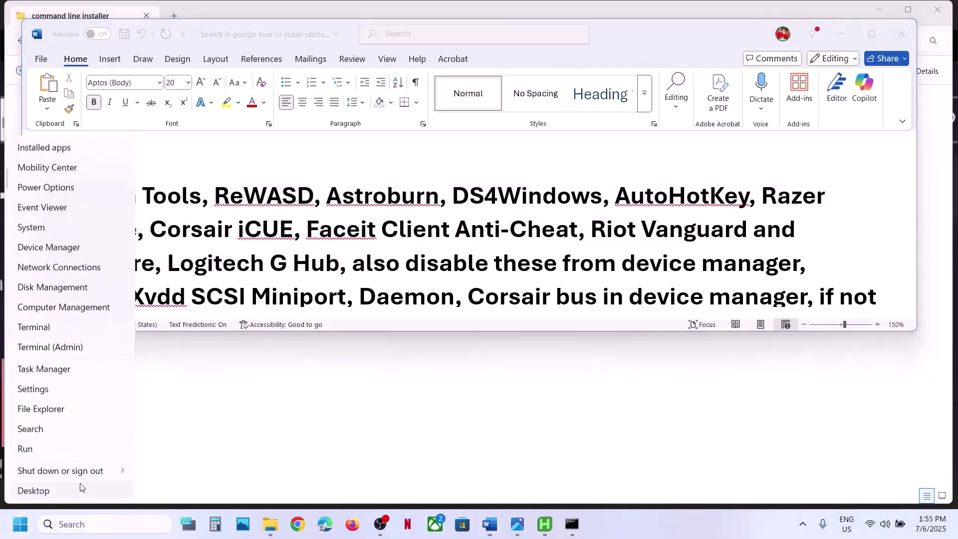
{"action": "left_click", "coordinate": [55, 368]}
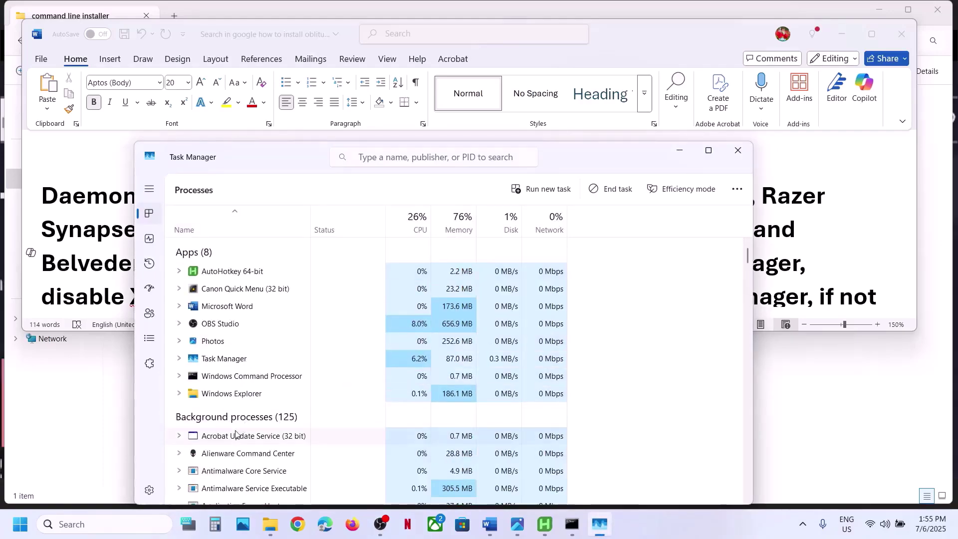
{"action": "scroll", "coordinate": [235, 434], "scroll_direction": "down", "scroll_amount": 5}
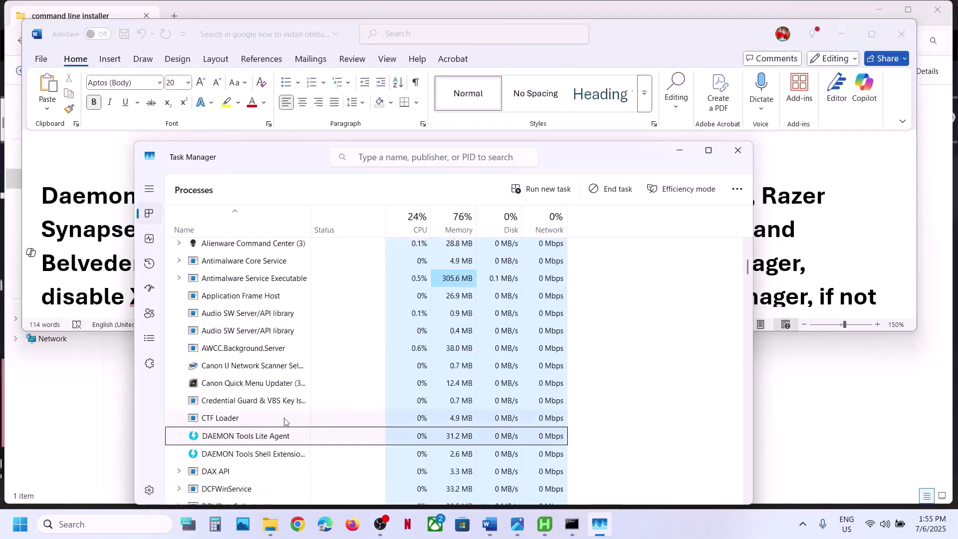
{"action": "scroll", "coordinate": [248, 438], "scroll_direction": "down", "scroll_amount": 1}
{"action": "right_click", "coordinate": [259, 374]}
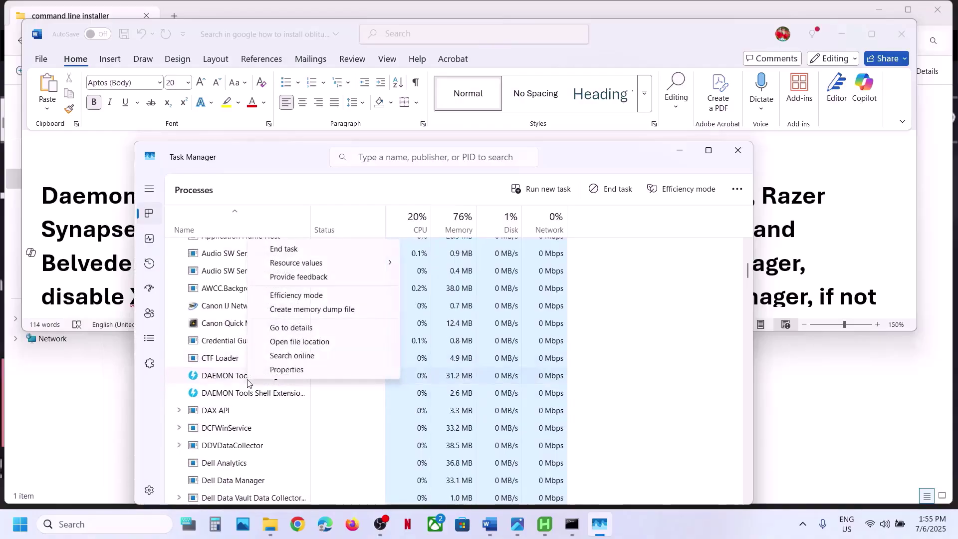
{"action": "left_click", "coordinate": [290, 249]}
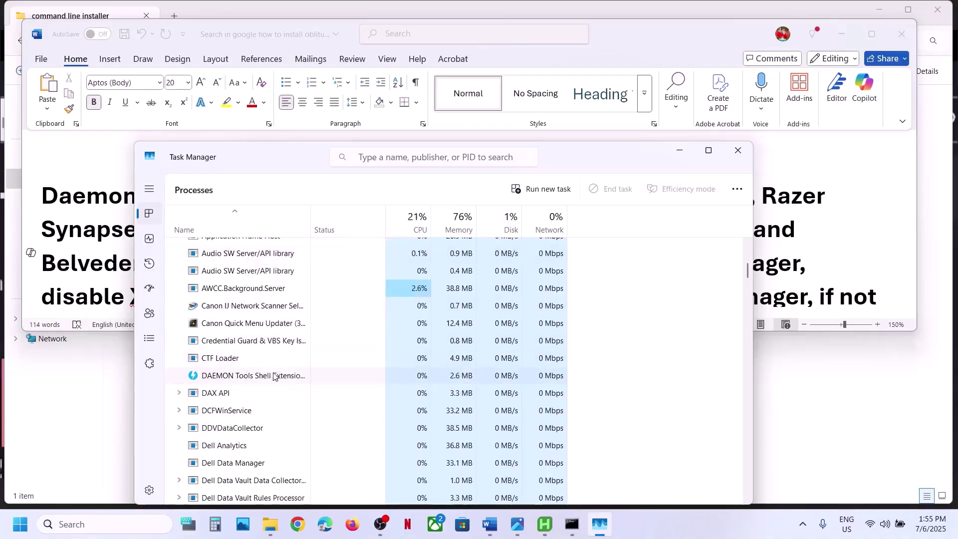
{"action": "right_click", "coordinate": [237, 379]}
{"action": "left_click", "coordinate": [277, 246]}
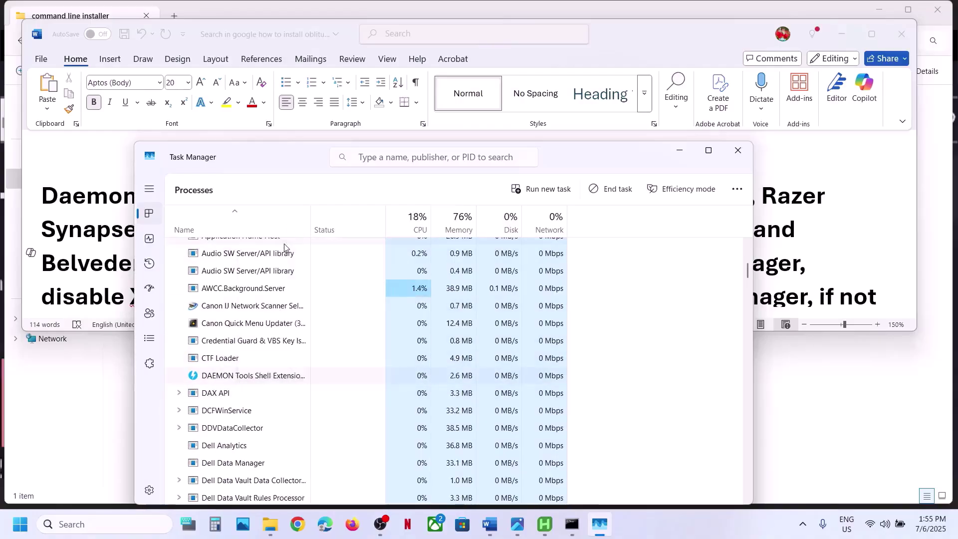
{"action": "scroll", "coordinate": [289, 325], "scroll_direction": "up", "scroll_amount": 1}
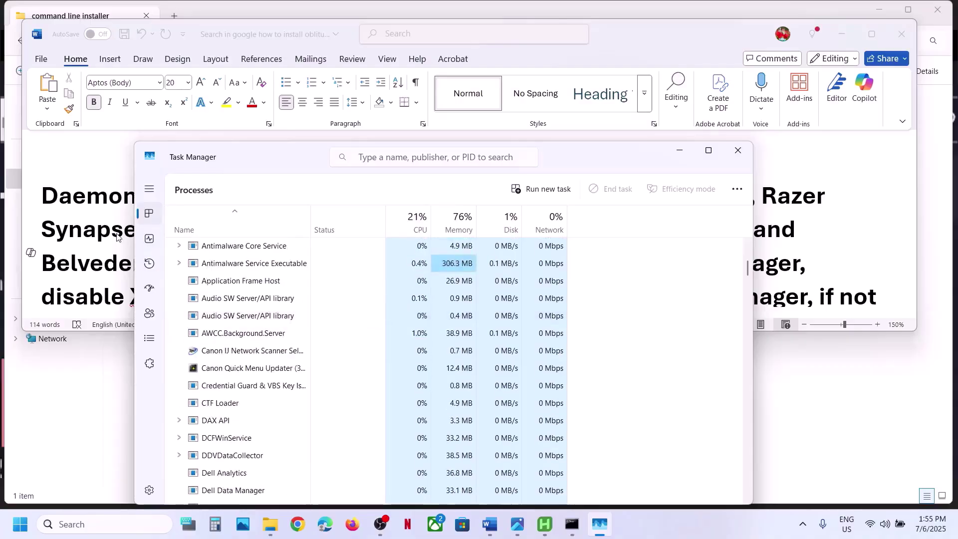
Check ReWASD in the notes and end the reWASD process
{"action": "key", "text": "alt+Tab"}
{"action": "double_click", "coordinate": [212, 211]}
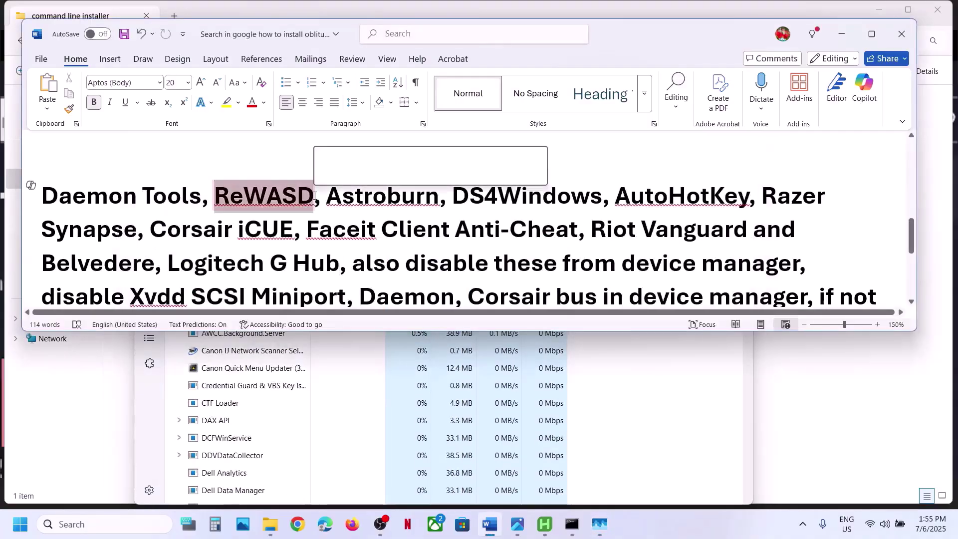
{"action": "left_click", "coordinate": [267, 403]}
{"action": "key", "text": "r"}
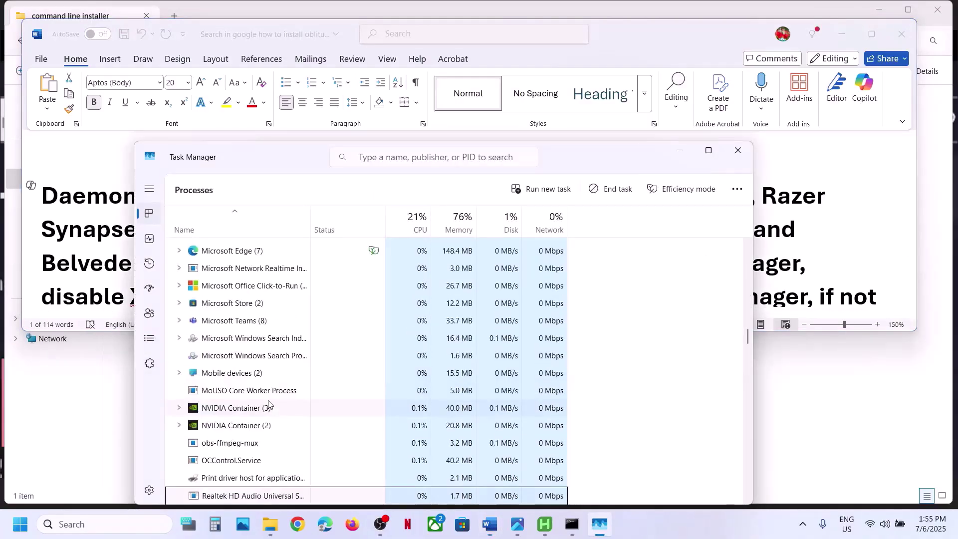
{"action": "scroll", "coordinate": [268, 403], "scroll_direction": "down", "scroll_amount": 2}
{"action": "scroll", "coordinate": [229, 435], "scroll_direction": "down", "scroll_amount": 1}
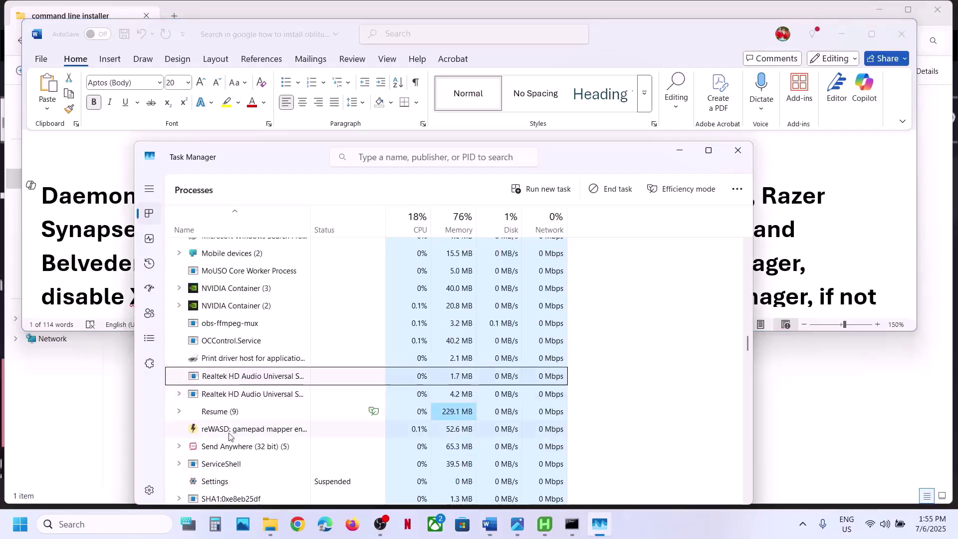
{"action": "right_click", "coordinate": [229, 434]}
{"action": "left_click", "coordinate": [277, 303]}
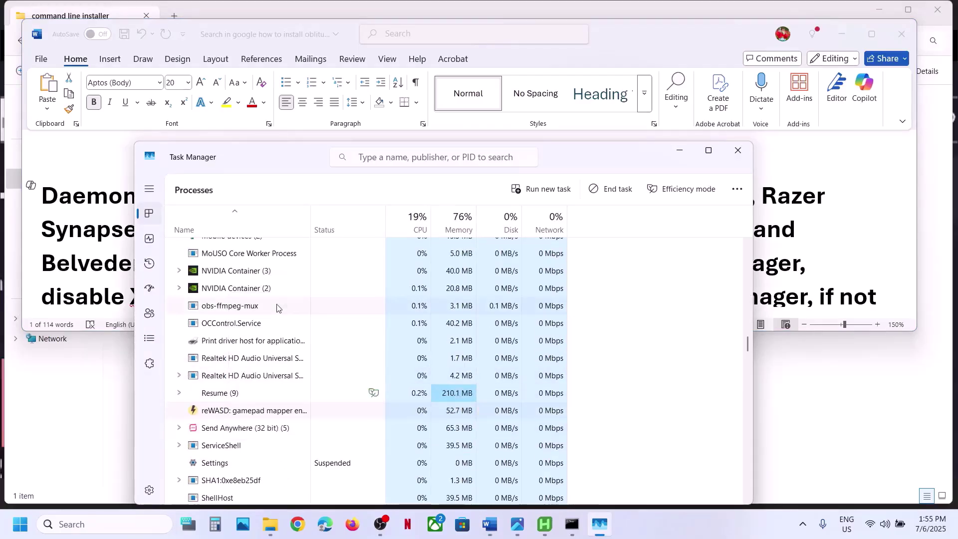
Check Astroburn, DS4Windows in the notes and end the DS4Windows process
{"action": "left_click", "coordinate": [125, 273]}
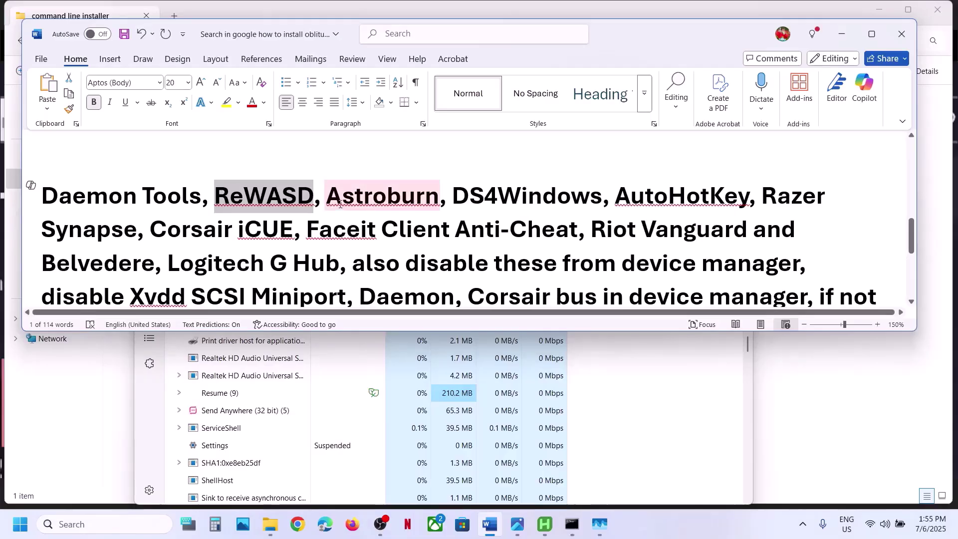
{"action": "left_click_drag", "start_coordinate": [340, 204], "coordinate": [601, 200]}
{"action": "left_click", "coordinate": [313, 425]}
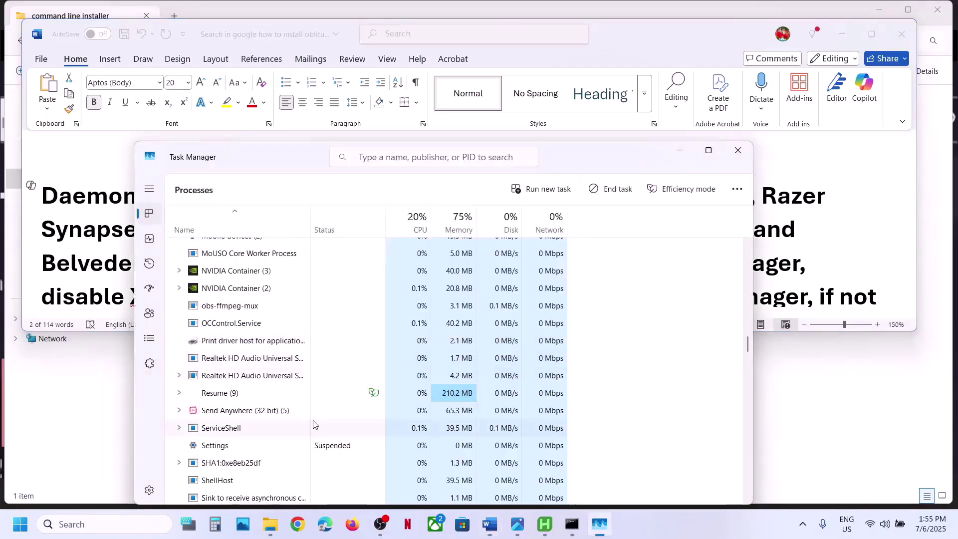
{"action": "key", "text": "d"}
{"action": "key", "text": "s"}
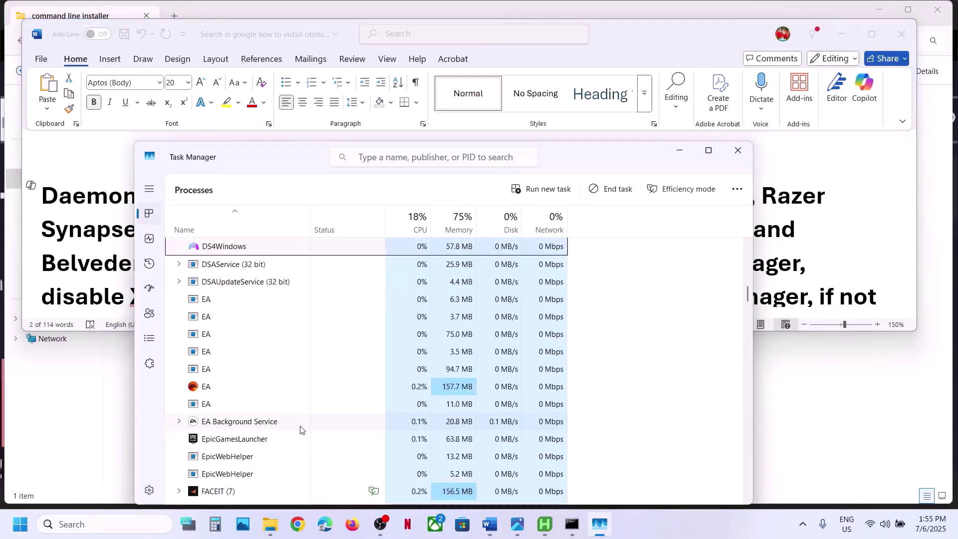
{"action": "right_click", "coordinate": [214, 252]}
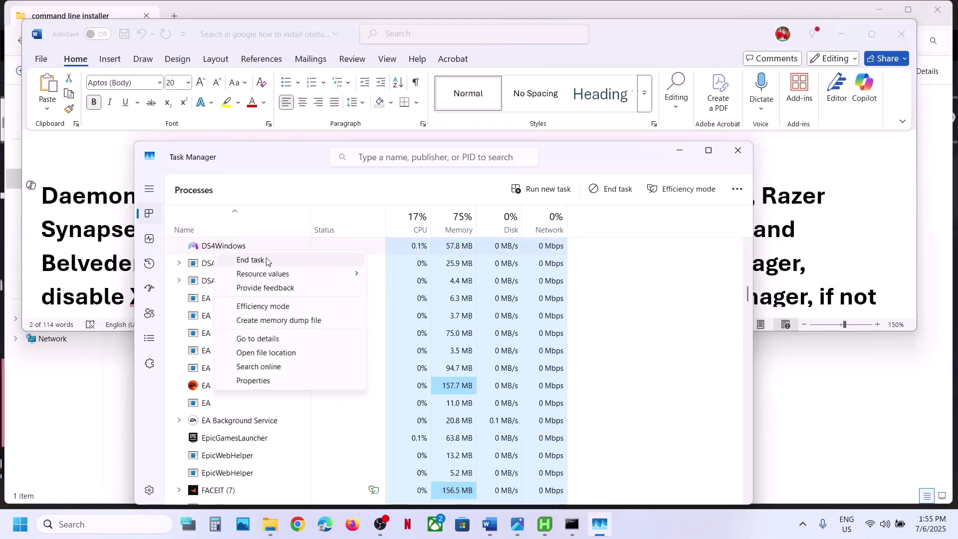
{"action": "left_click", "coordinate": [267, 259]}
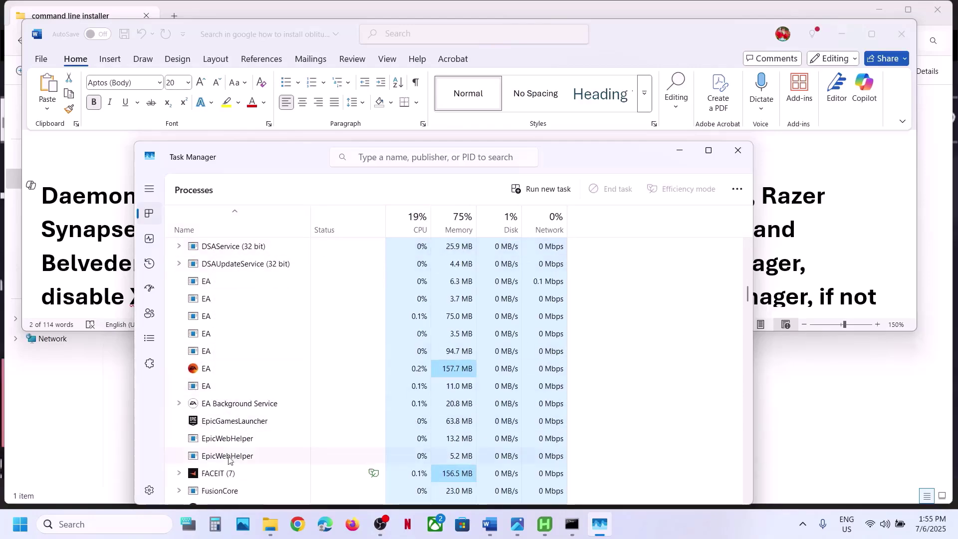
End the FACEIT process group, then highlight Riot Vanguard and Logitech G Hub in the notes
{"action": "left_click", "coordinate": [219, 474]}
{"action": "right_click", "coordinate": [220, 474]}
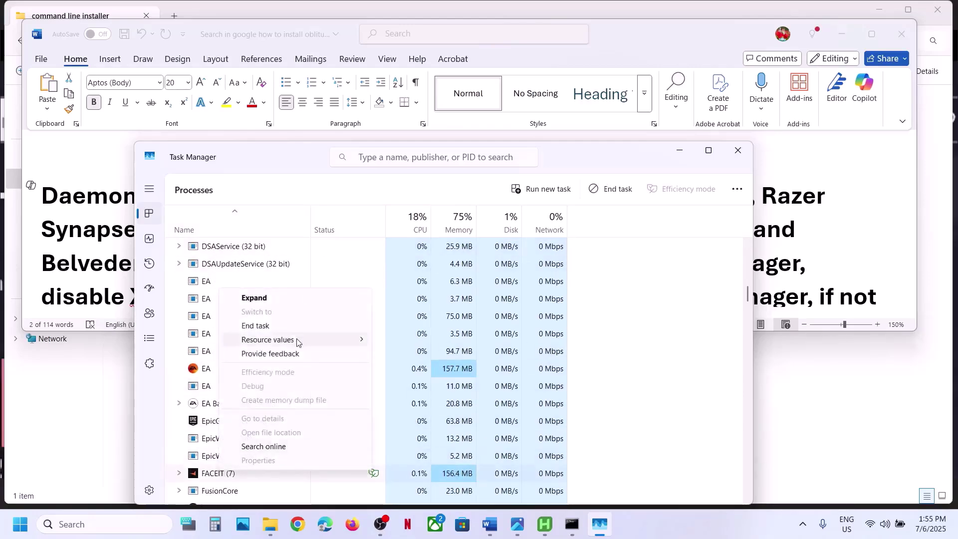
{"action": "left_click", "coordinate": [260, 327]}
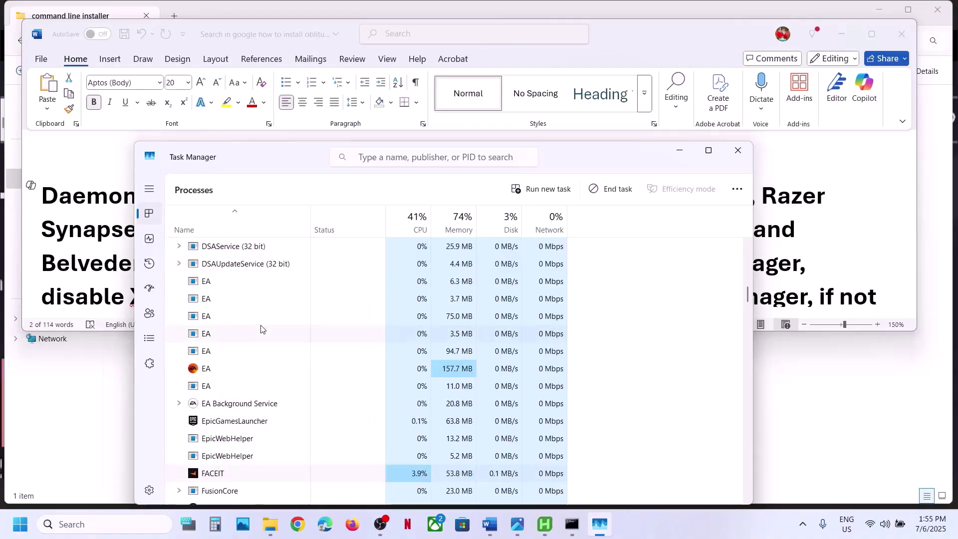
{"action": "left_click", "coordinate": [122, 277]}
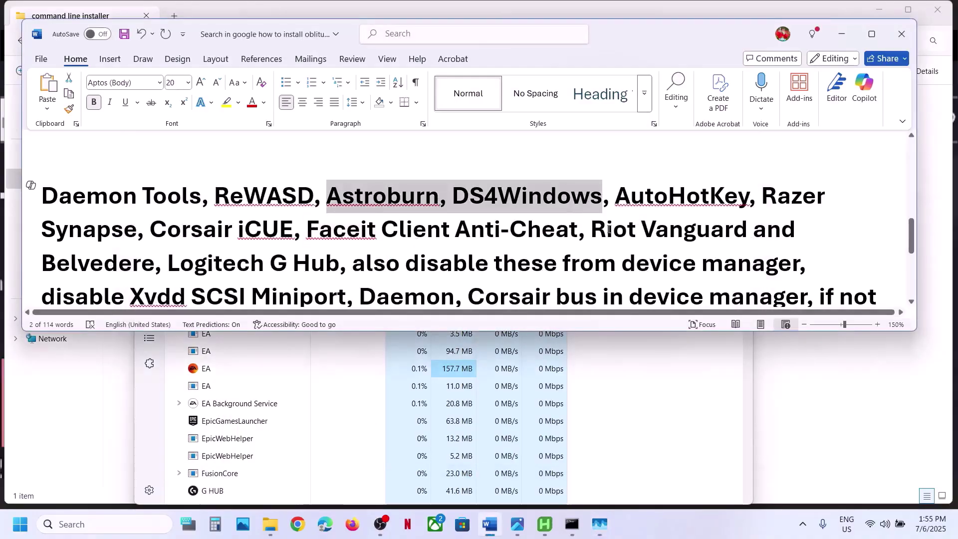
{"action": "left_click_drag", "start_coordinate": [609, 230], "coordinate": [695, 230]}
{"action": "left_click_drag", "start_coordinate": [169, 263], "coordinate": [375, 250]}
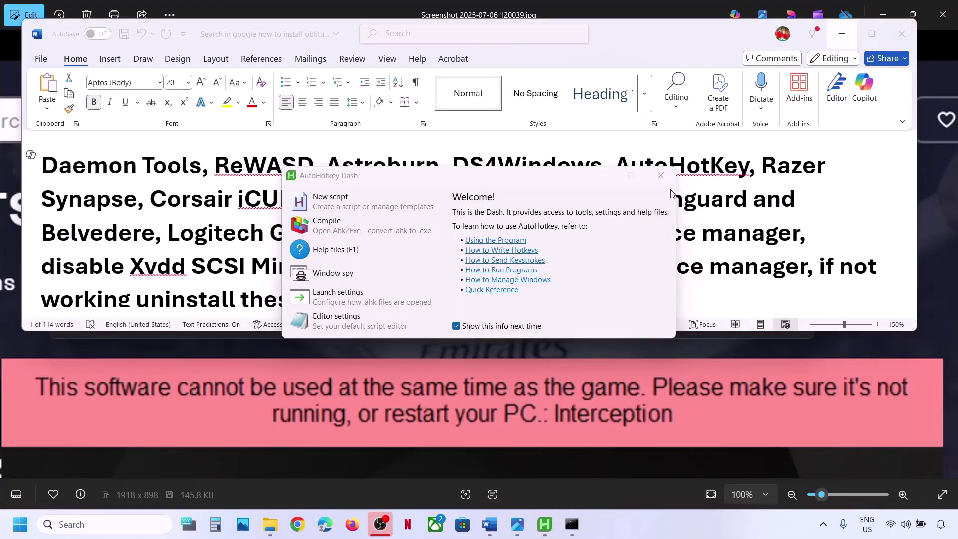
Close AutoHotkey Dash, reopen Task Manager to review remaining processes, then close it
{"action": "left_click", "coordinate": [660, 175]}
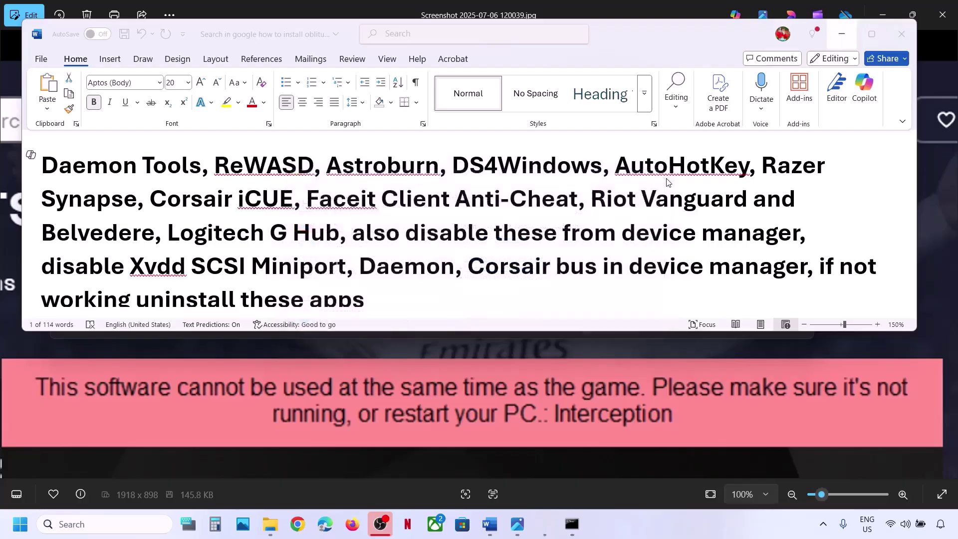
{"action": "left_click", "coordinate": [823, 528]}
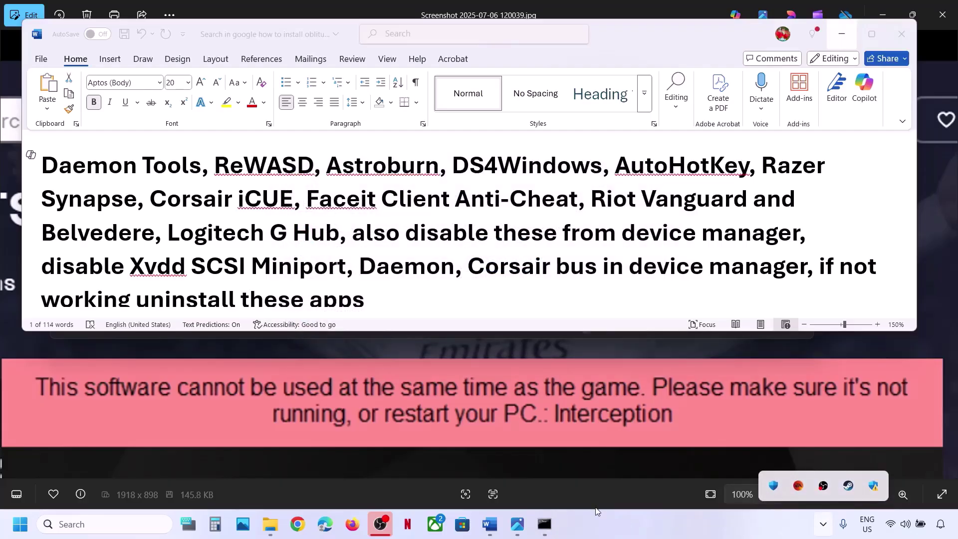
{"action": "right_click", "coordinate": [593, 515]}
{"action": "left_click", "coordinate": [439, 236]}
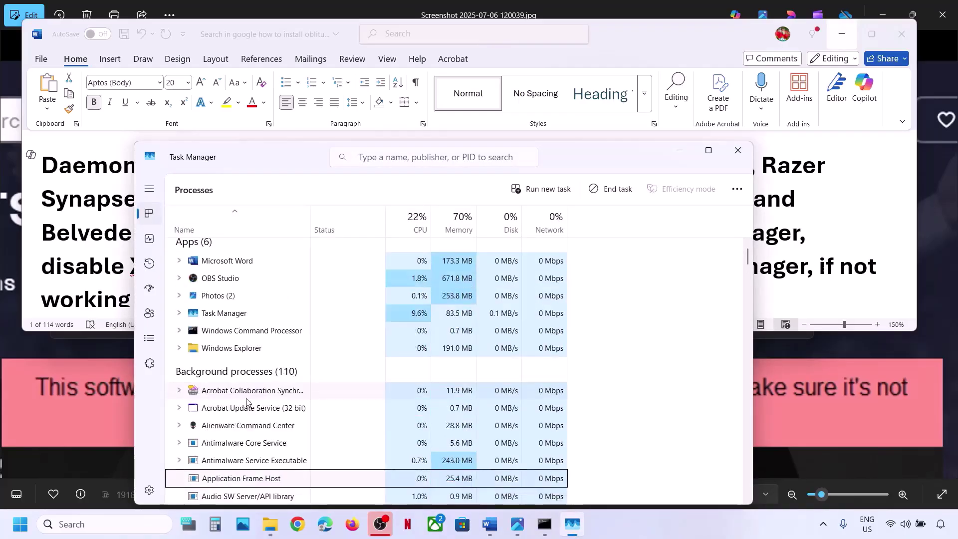
{"action": "scroll", "coordinate": [245, 402], "scroll_direction": "down", "scroll_amount": 5}
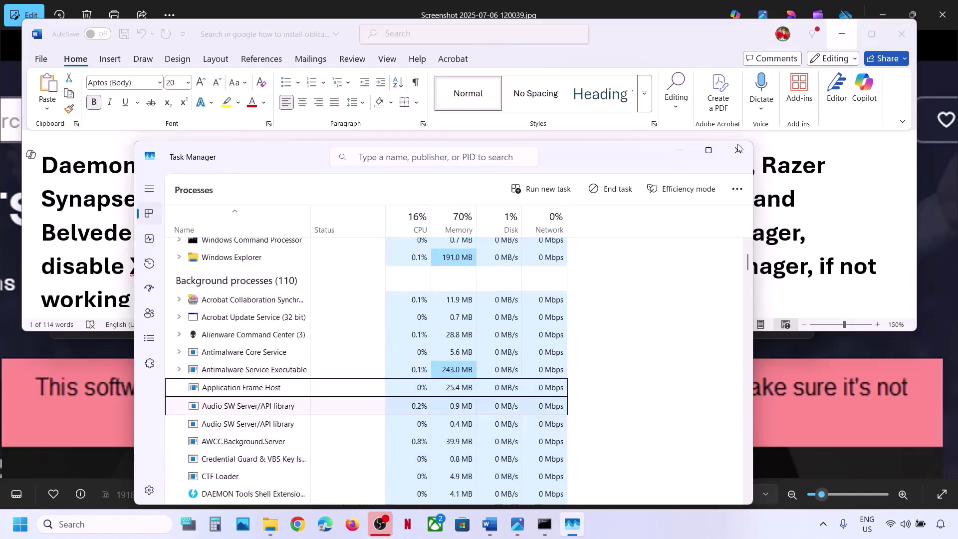
{"action": "left_click", "coordinate": [737, 150]}
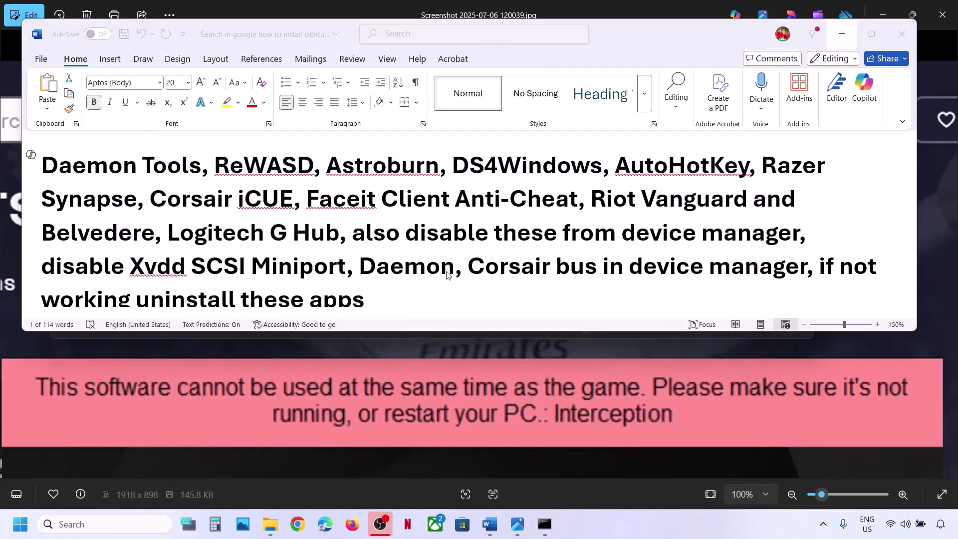
Highlight AutoHotKey, then the app list from Daemon Tools to Logitech G Hub in the notes
{"action": "double_click", "coordinate": [619, 174]}
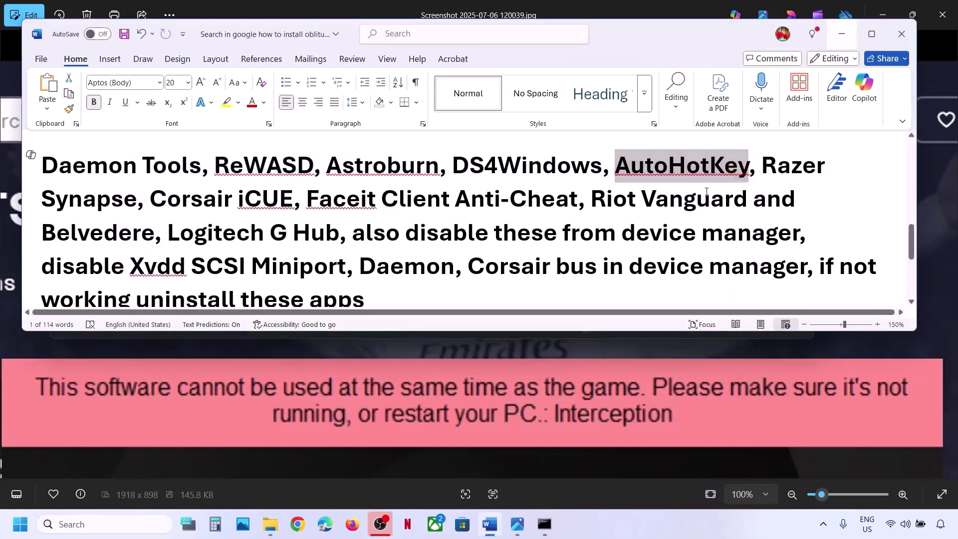
{"action": "left_click", "coordinate": [641, 525]}
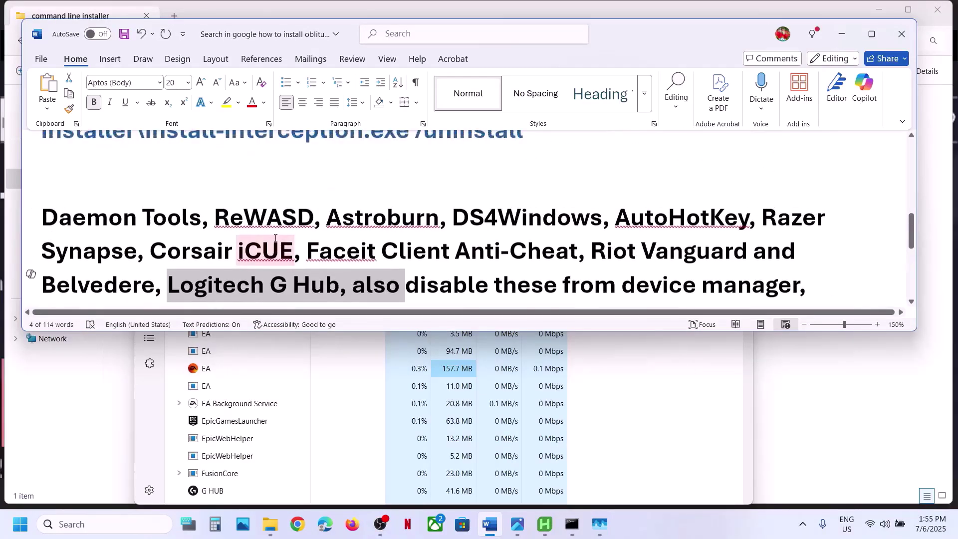
{"action": "left_click_drag", "start_coordinate": [42, 219], "coordinate": [339, 287]}
{"action": "scroll", "coordinate": [339, 287], "scroll_direction": "down", "scroll_amount": 1}
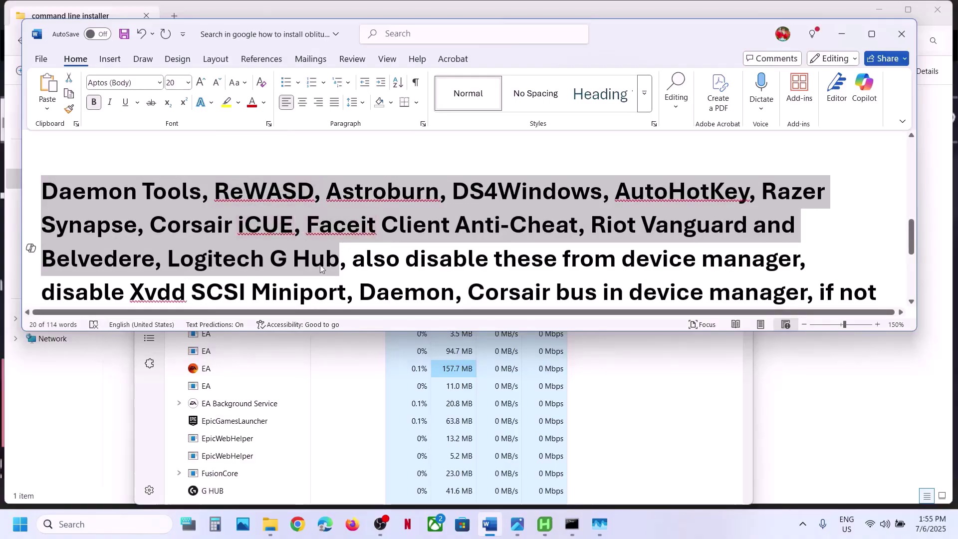
Open Device Manager from the Start button's quick system tools menu
{"action": "right_click", "coordinate": [21, 535]}
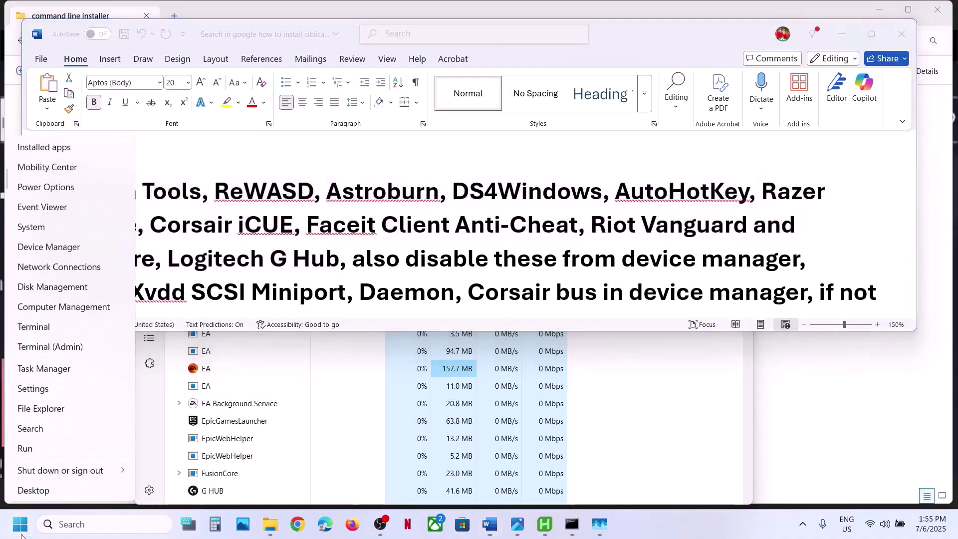
{"action": "left_click", "coordinate": [51, 246]}
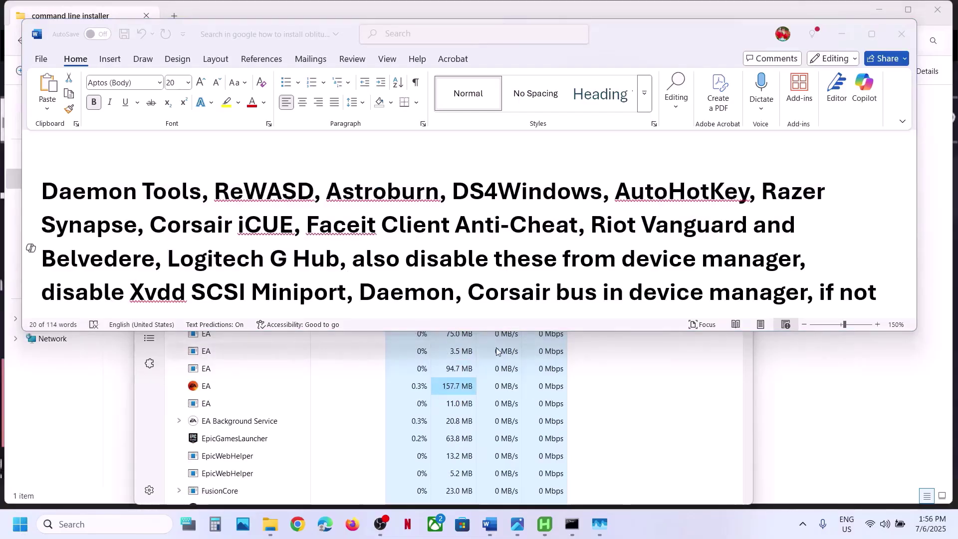
{"action": "right_click", "coordinate": [20, 524]}
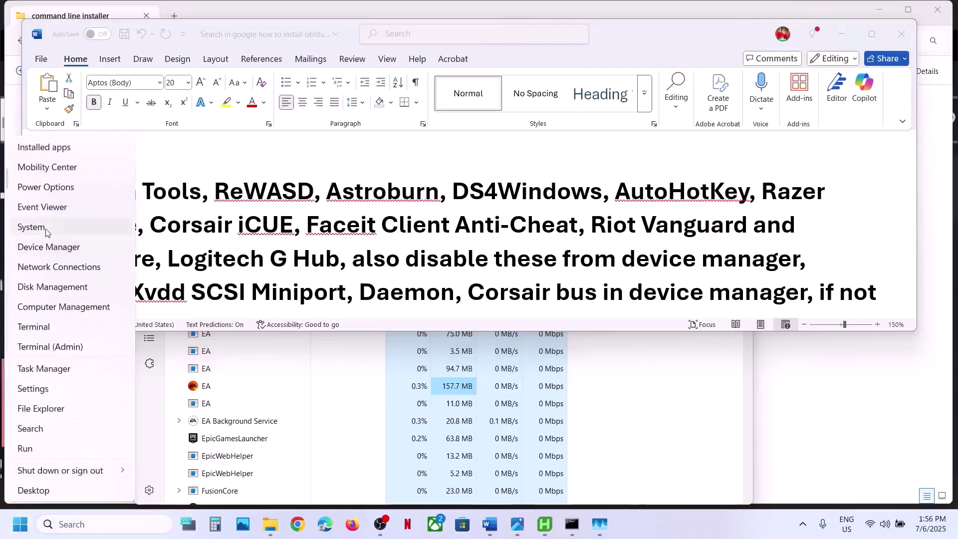
{"action": "left_click", "coordinate": [43, 245]}
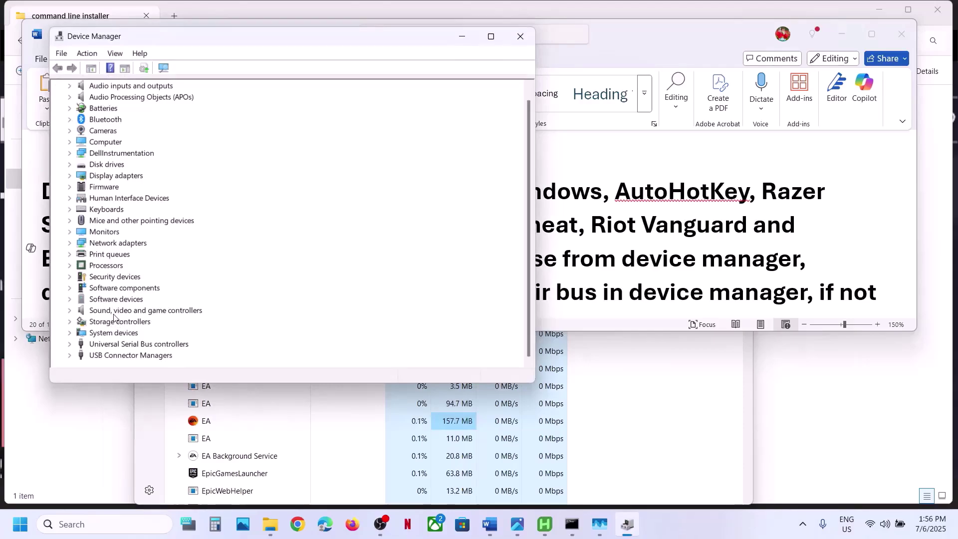
Expand Storage controllers and select DAEMON Tools Lite Virtual SCSI Bus
{"action": "left_click", "coordinate": [115, 313]}
{"action": "left_click", "coordinate": [110, 324]}
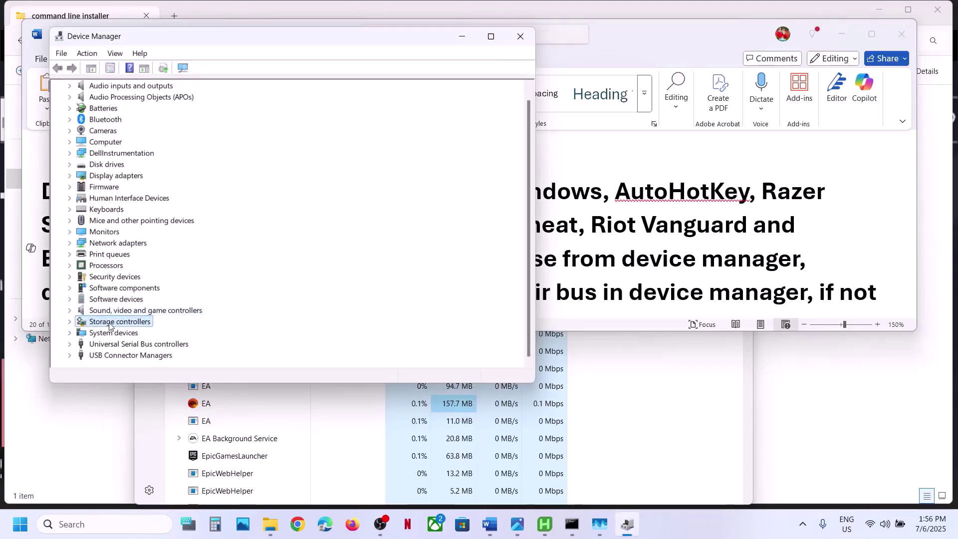
{"action": "left_click", "coordinate": [70, 322]}
{"action": "left_click", "coordinate": [154, 323]}
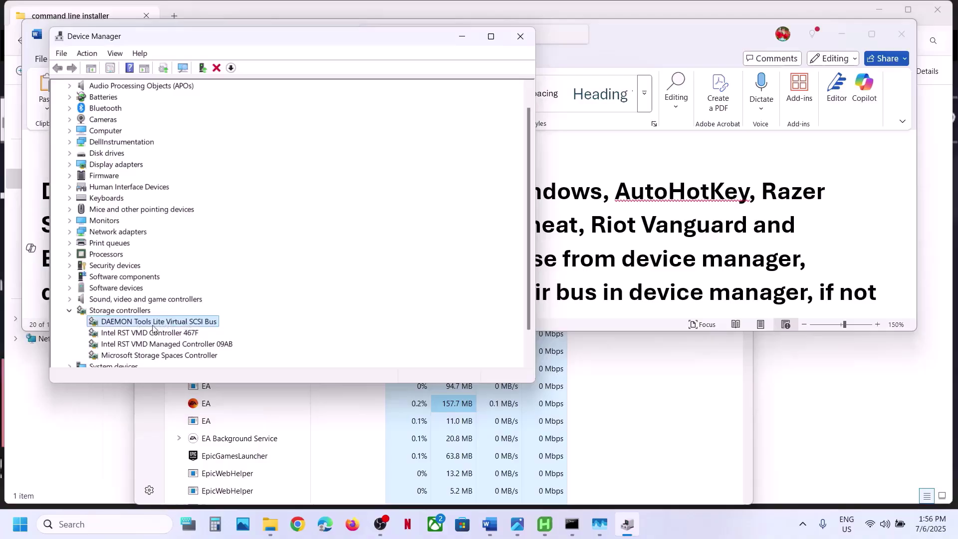
Disable the DAEMON Tools Lite Virtual SCSI Bus device and confirm
{"action": "right_click", "coordinate": [143, 324]}
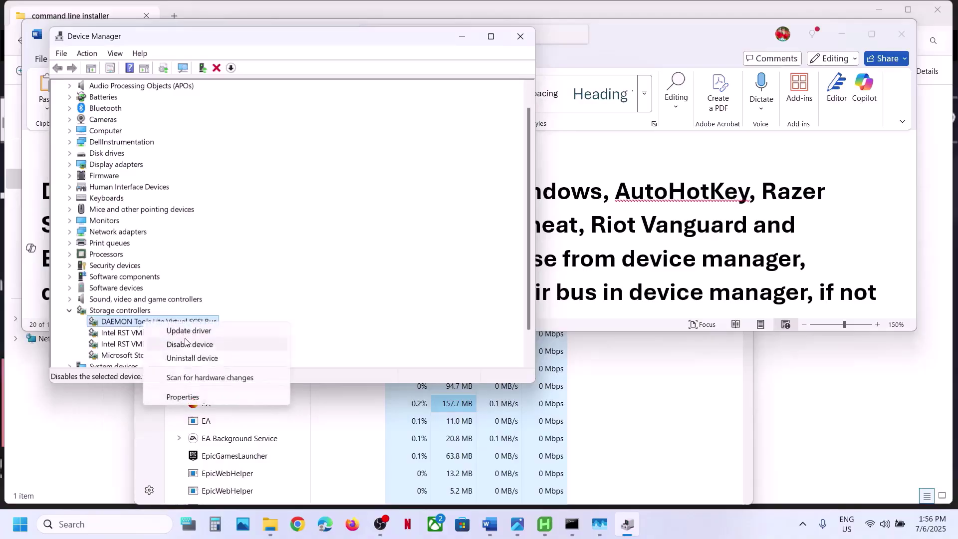
{"action": "left_click", "coordinate": [183, 345]}
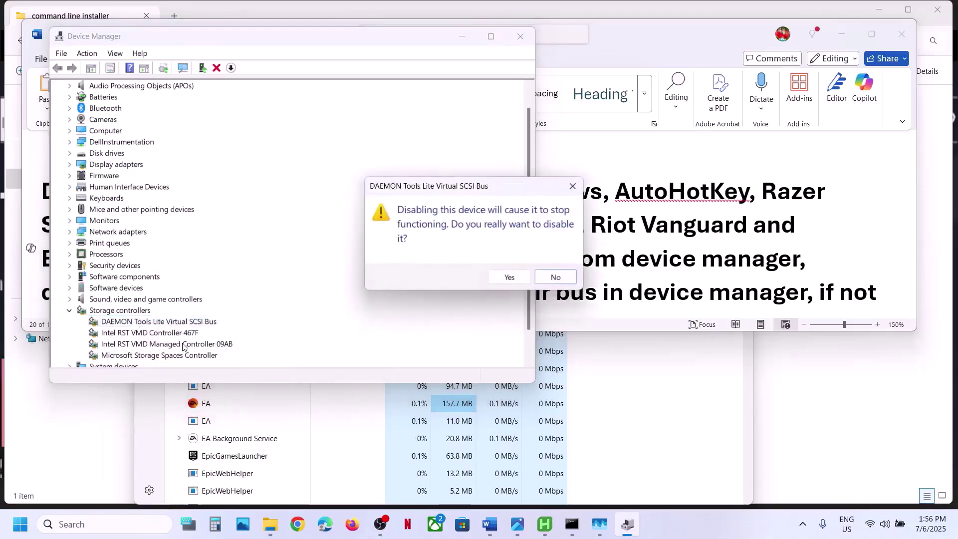
{"action": "left_click", "coordinate": [515, 277]}
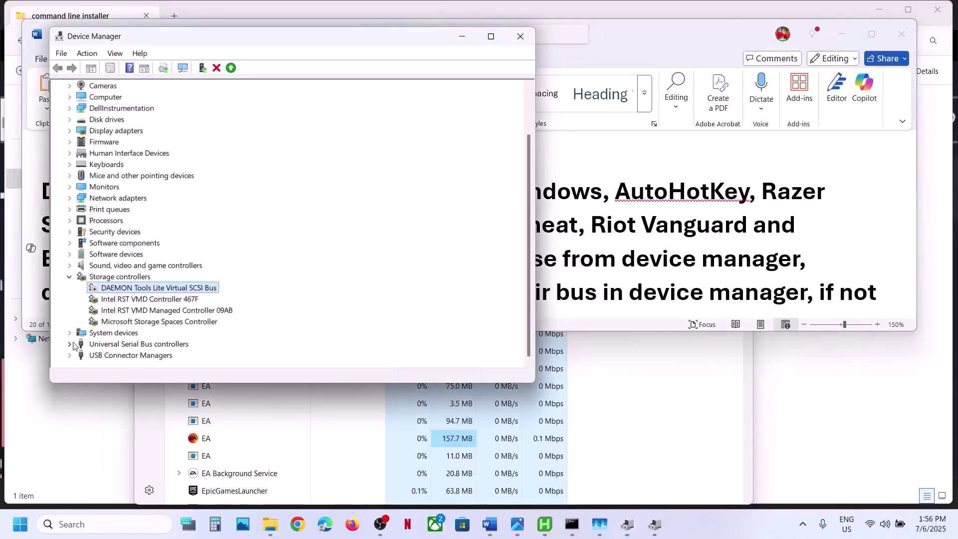
Disable DAEMON Tools Lite Virtual USB Bus under Universal Serial Bus controllers, then minimize both Device Manager windows
{"action": "left_click", "coordinate": [73, 346]}
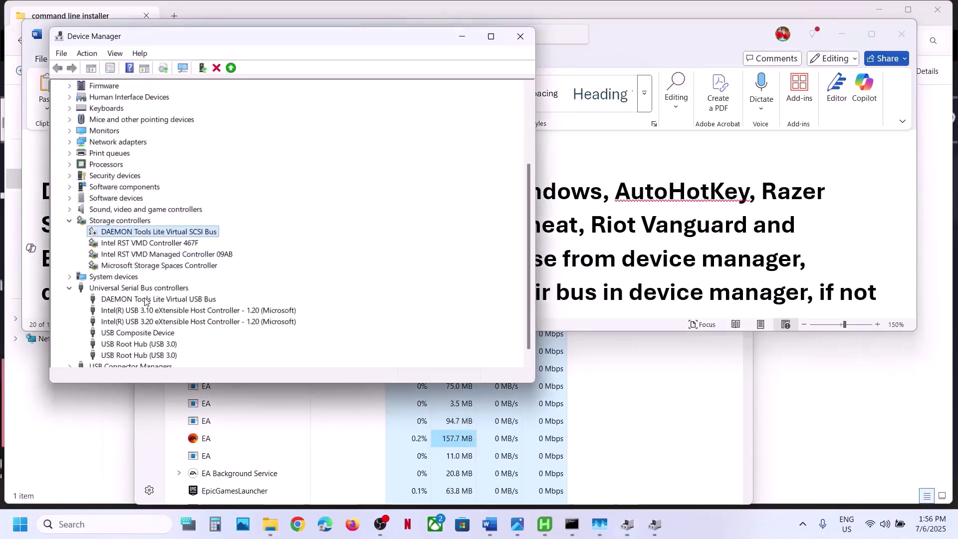
{"action": "left_click", "coordinate": [145, 301]}
{"action": "right_click", "coordinate": [145, 300]}
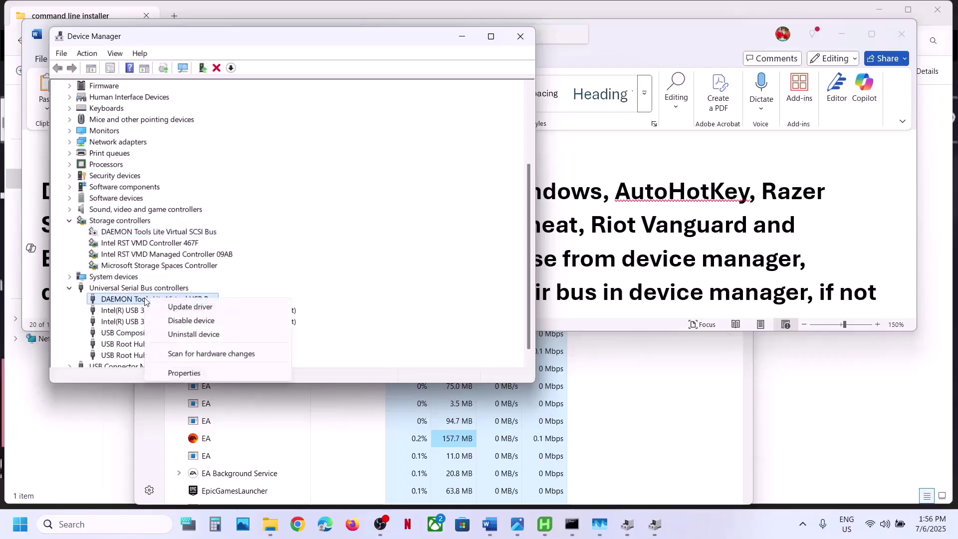
{"action": "left_click", "coordinate": [186, 321]}
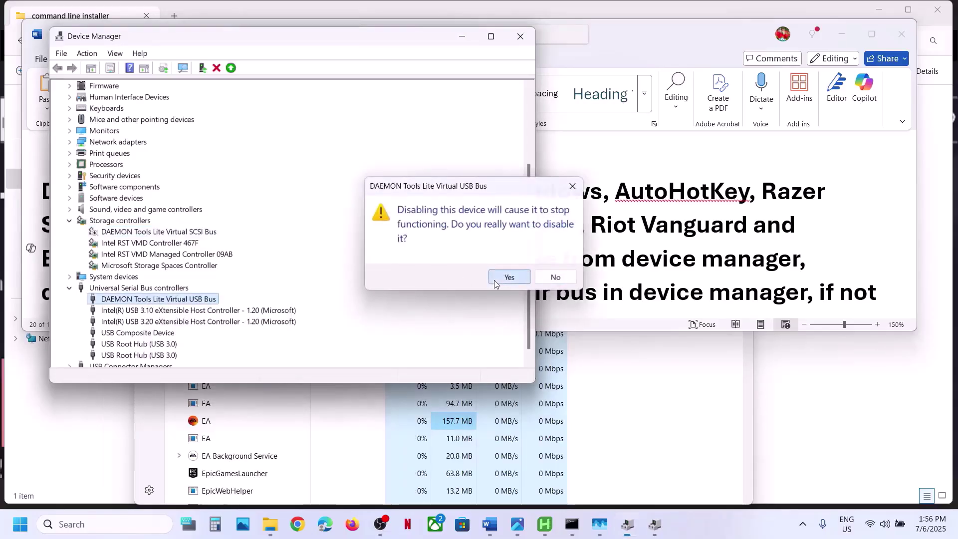
{"action": "left_click", "coordinate": [508, 277]}
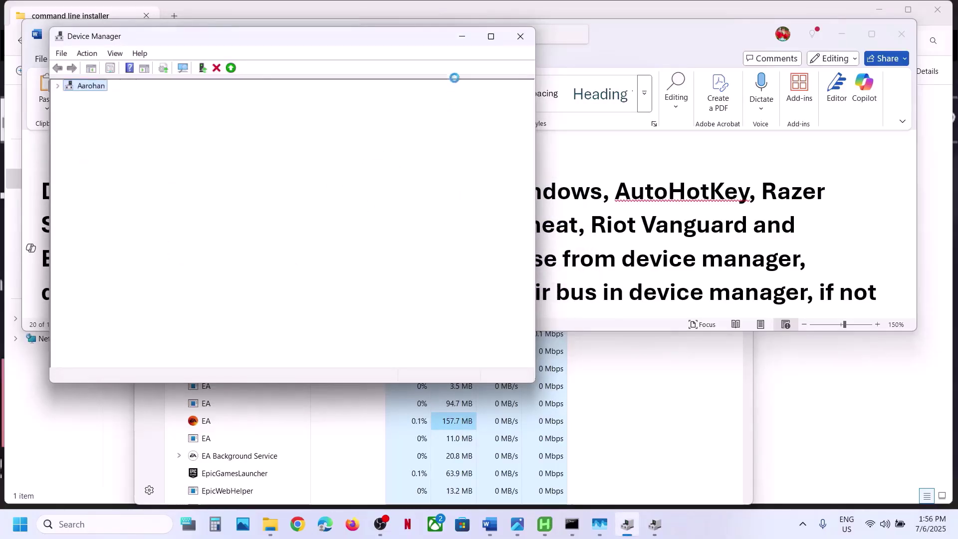
{"action": "left_click", "coordinate": [462, 37]}
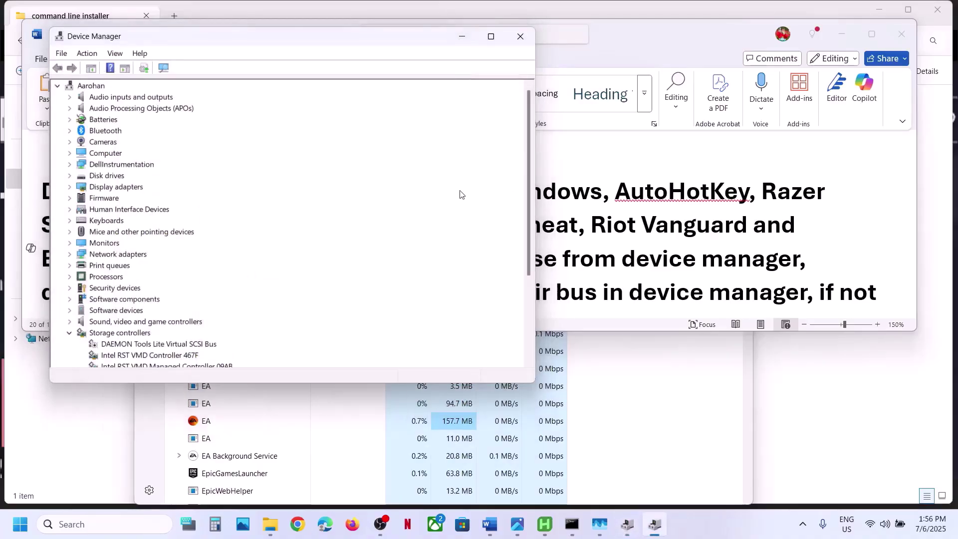
{"action": "left_click", "coordinate": [462, 37]}
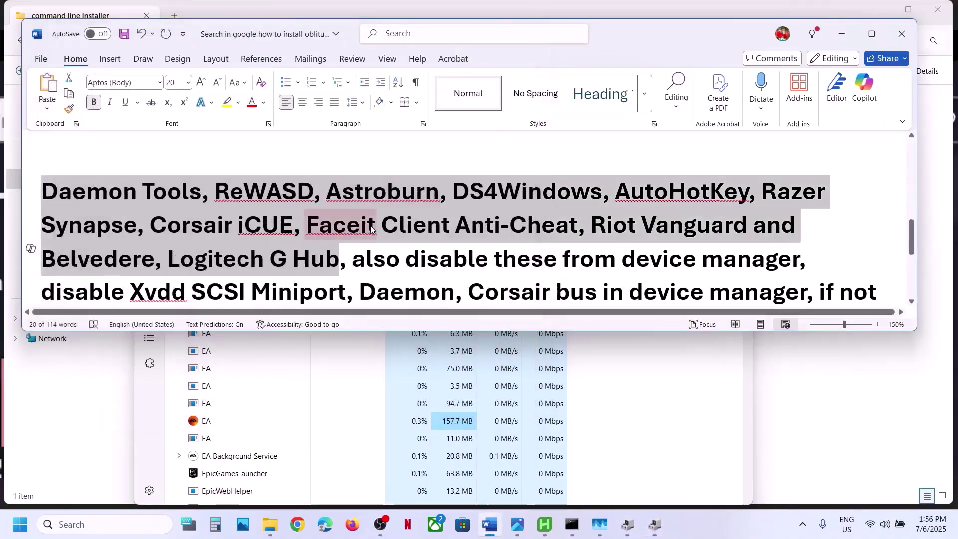
Highlight the app list from Daemon Tools to Logitech G Hub in the notes
{"action": "scroll", "coordinate": [371, 226], "scroll_direction": "down", "scroll_amount": 1}
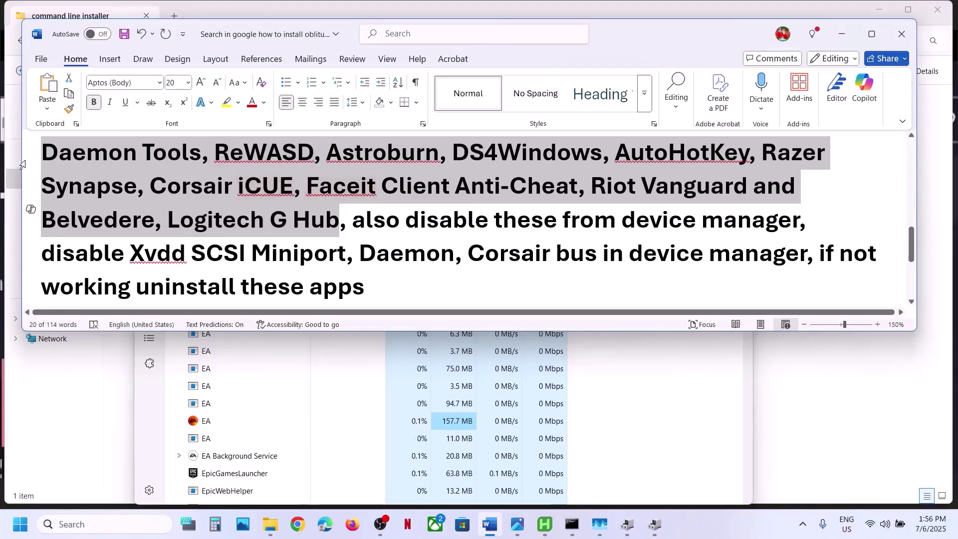
{"action": "left_click", "coordinate": [43, 159]}
{"action": "left_click_drag", "start_coordinate": [43, 158], "coordinate": [339, 219]}
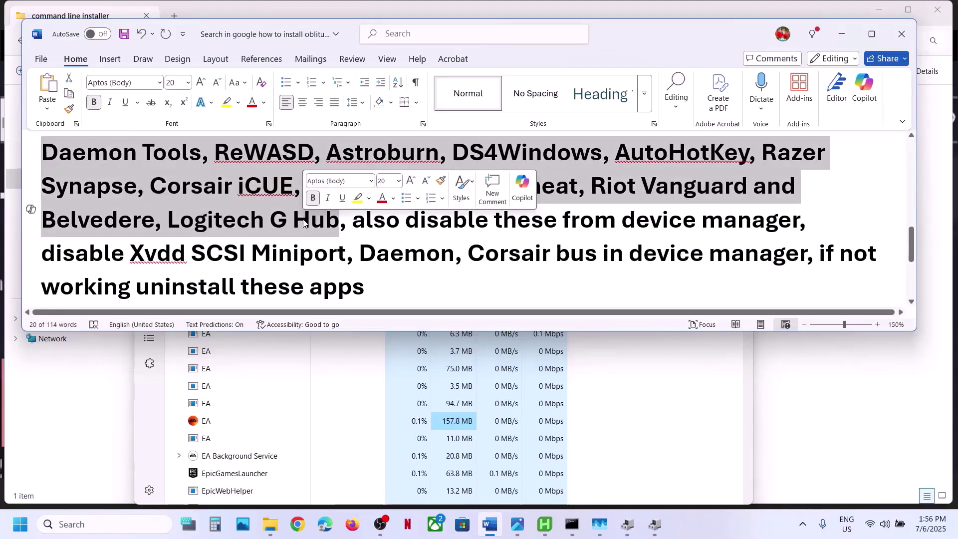
Highlight Xvdd SCSI Miniport, Daemon and the uninstall advice, then reveal hidden tray icons
{"action": "left_click_drag", "start_coordinate": [131, 256], "coordinate": [281, 255]}
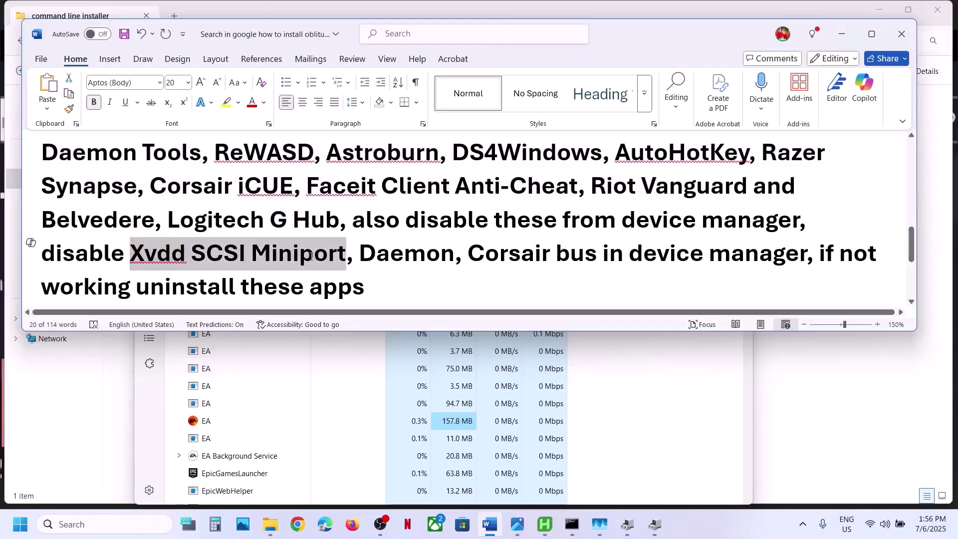
{"action": "left_click_drag", "start_coordinate": [376, 256], "coordinate": [806, 255]}
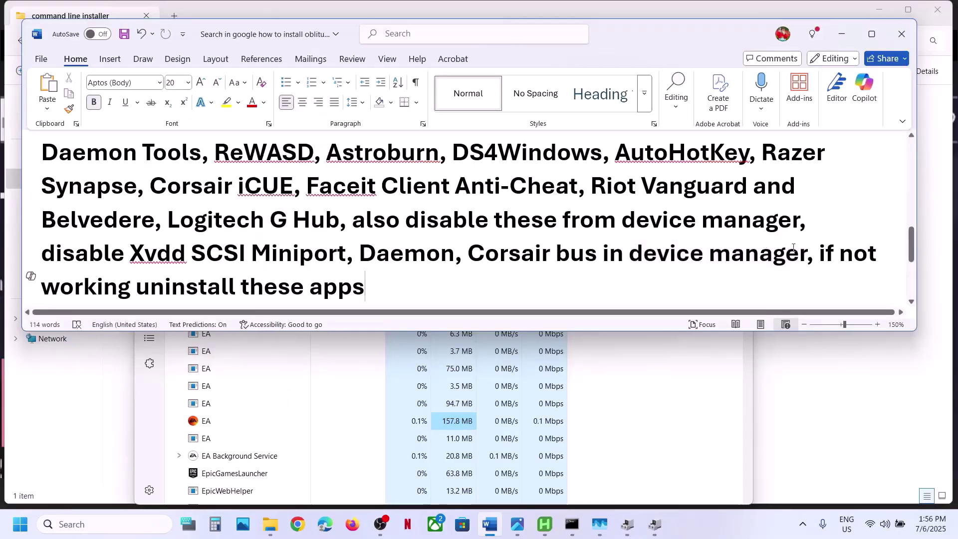
{"action": "left_click_drag", "start_coordinate": [820, 253], "coordinate": [367, 286]}
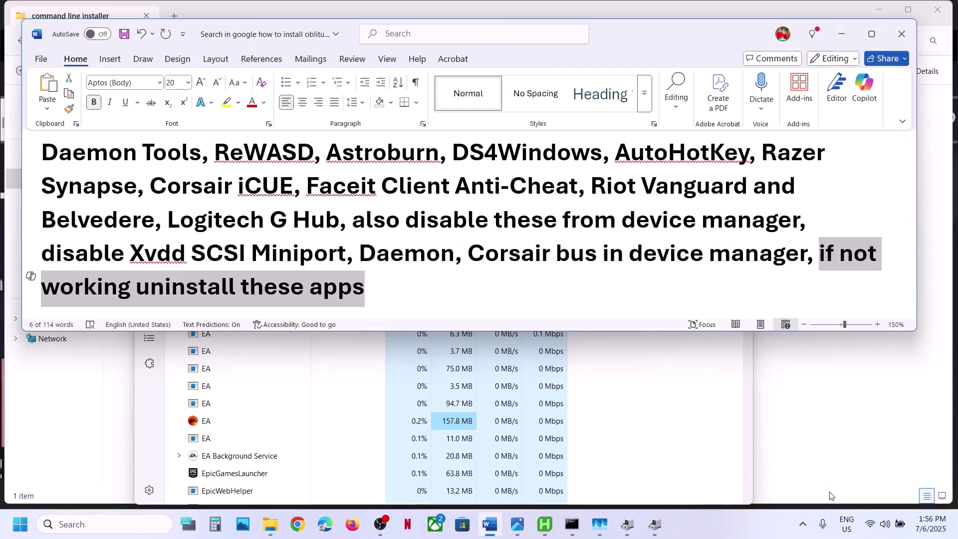
{"action": "left_click", "coordinate": [803, 524]}
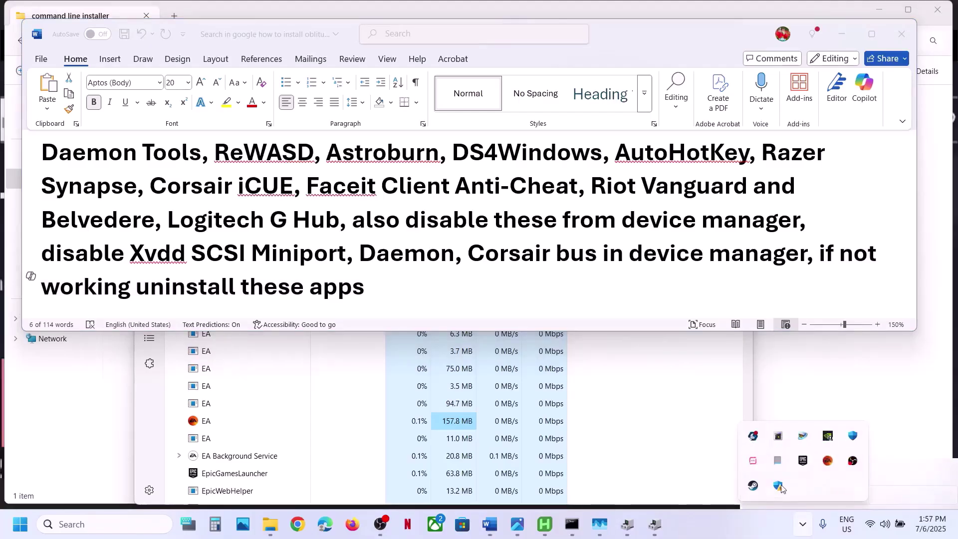
Exit Canon IJ Network Scanner Selector EX2, Quick Menu, another background app and the Intel driver tool
{"action": "right_click", "coordinate": [802, 439]}
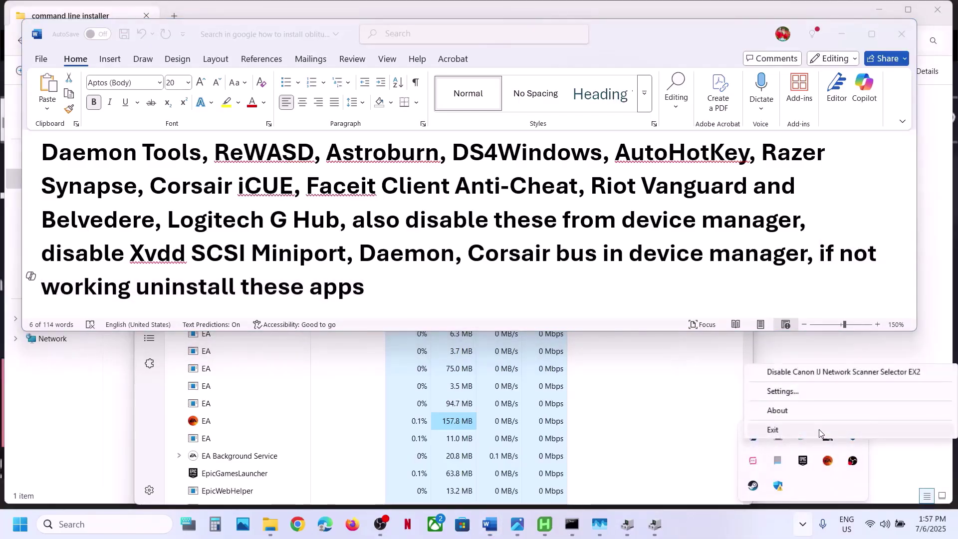
{"action": "left_click", "coordinate": [819, 433]}
{"action": "right_click", "coordinate": [781, 436]}
{"action": "left_click", "coordinate": [781, 433]}
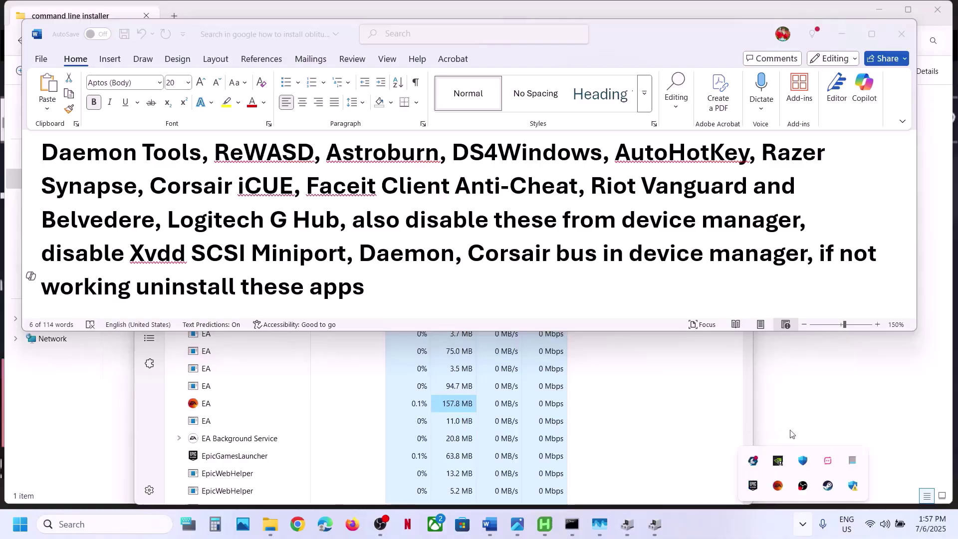
{"action": "right_click", "coordinate": [822, 464]}
{"action": "left_click", "coordinate": [834, 454]}
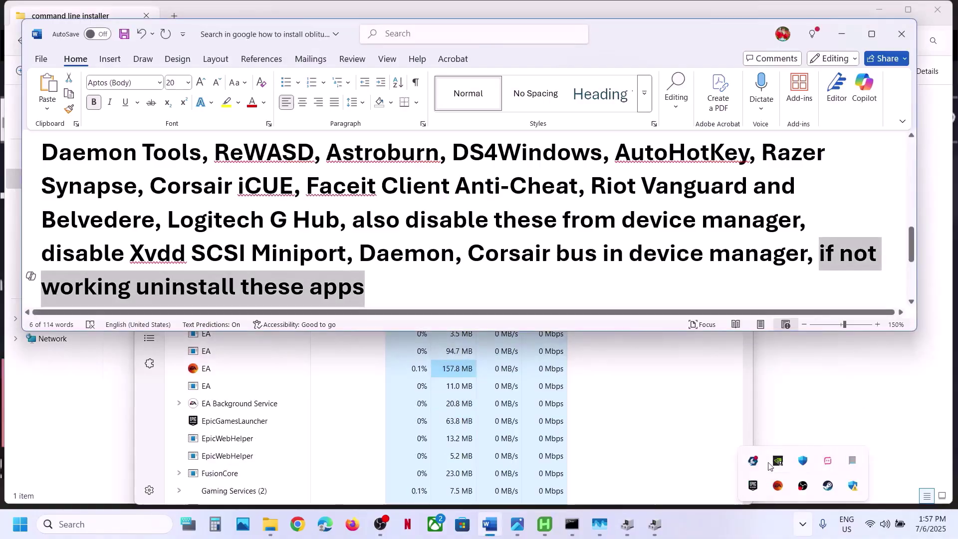
{"action": "right_click", "coordinate": [754, 463]}
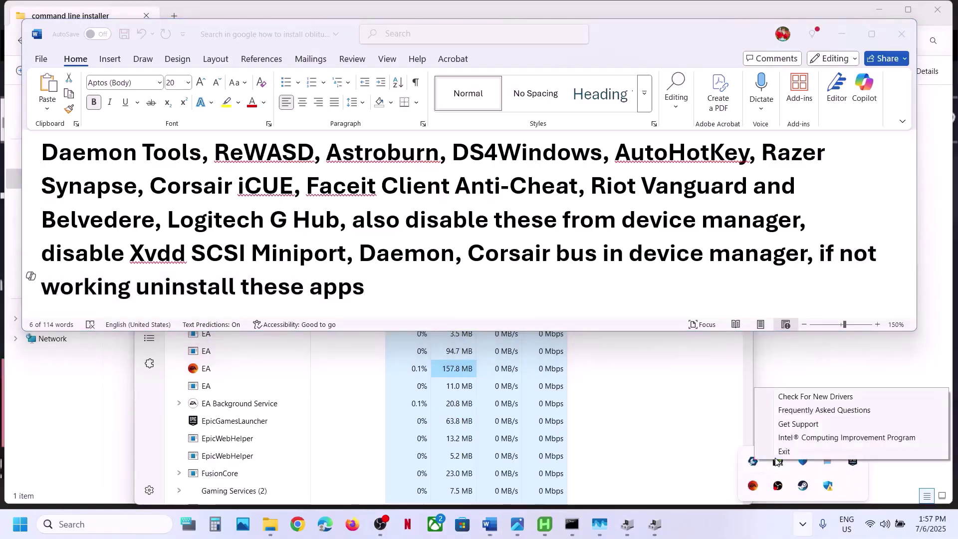
{"action": "left_click", "coordinate": [783, 451]}
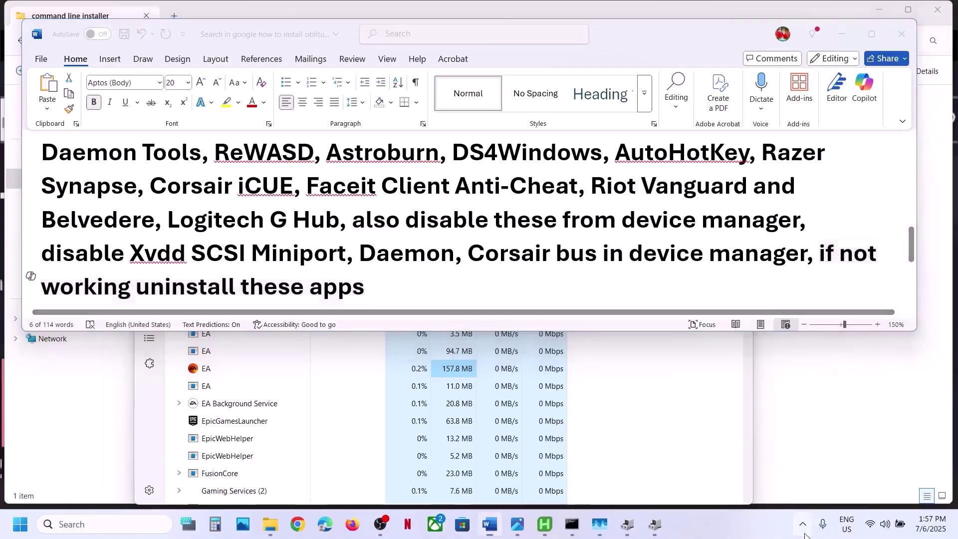
Scroll the notes and highlight the advice about ending services and processes
{"action": "scroll", "coordinate": [434, 299], "scroll_direction": "down", "scroll_amount": 3}
{"action": "scroll", "coordinate": [433, 296], "scroll_direction": "down", "scroll_amount": 1}
{"action": "left_click_drag", "start_coordinate": [291, 202], "coordinate": [567, 273]}
Clear the paragraph highlights and reselect the advice about ending processes
{"action": "left_click", "coordinate": [546, 238]}
{"action": "left_click", "coordinate": [571, 272]}
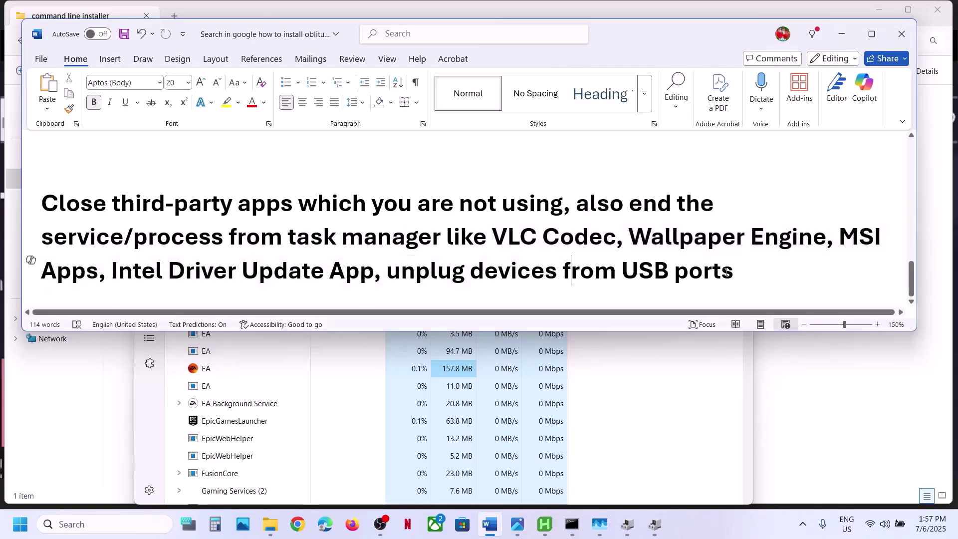
{"action": "left_click_drag", "start_coordinate": [744, 272], "coordinate": [42, 203]}
Scroll back to the top of the notes and bring up the Security Violation screenshot in Photos
{"action": "scroll", "coordinate": [190, 208], "scroll_direction": "up", "scroll_amount": 3}
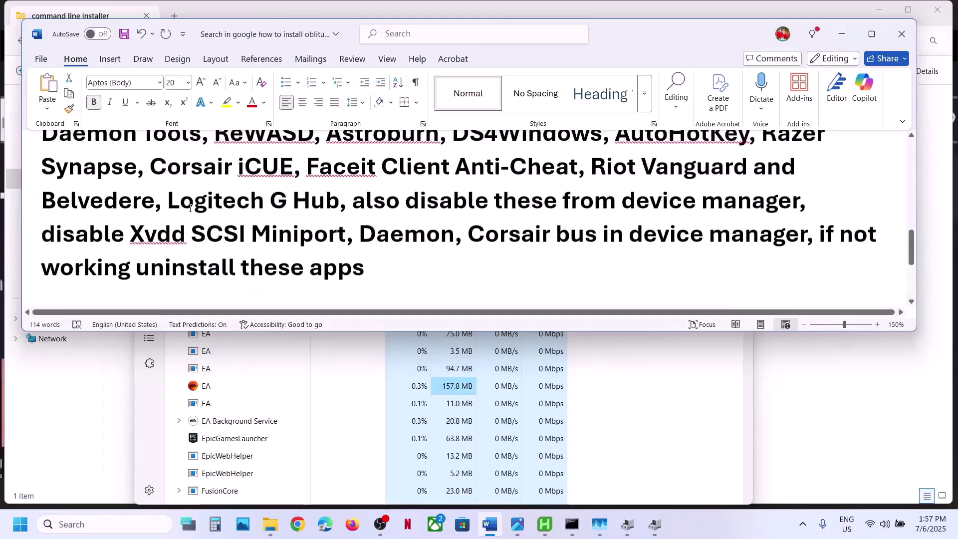
{"action": "scroll", "coordinate": [190, 208], "scroll_direction": "up", "scroll_amount": 10}
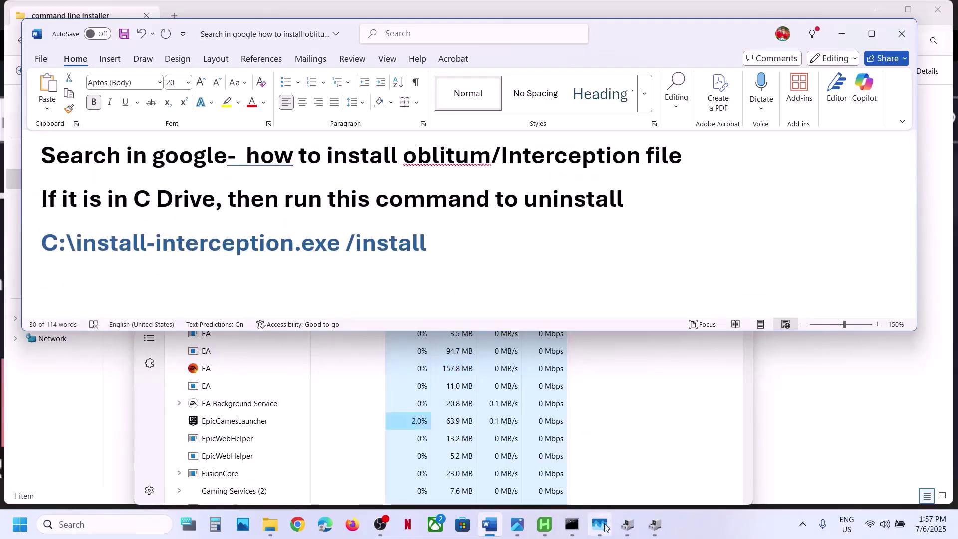
{"action": "mouse_move", "coordinate": [605, 526]}
{"action": "left_click", "coordinate": [518, 524]}
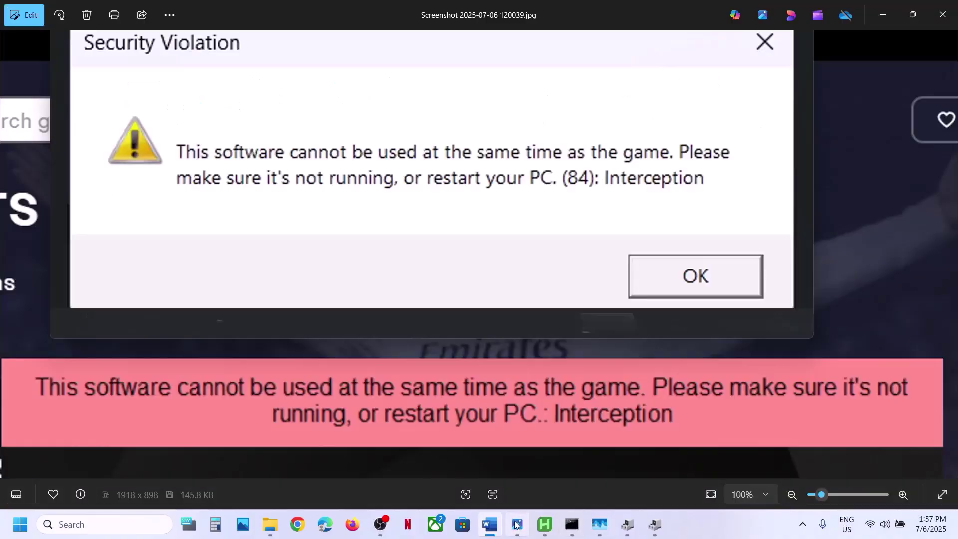